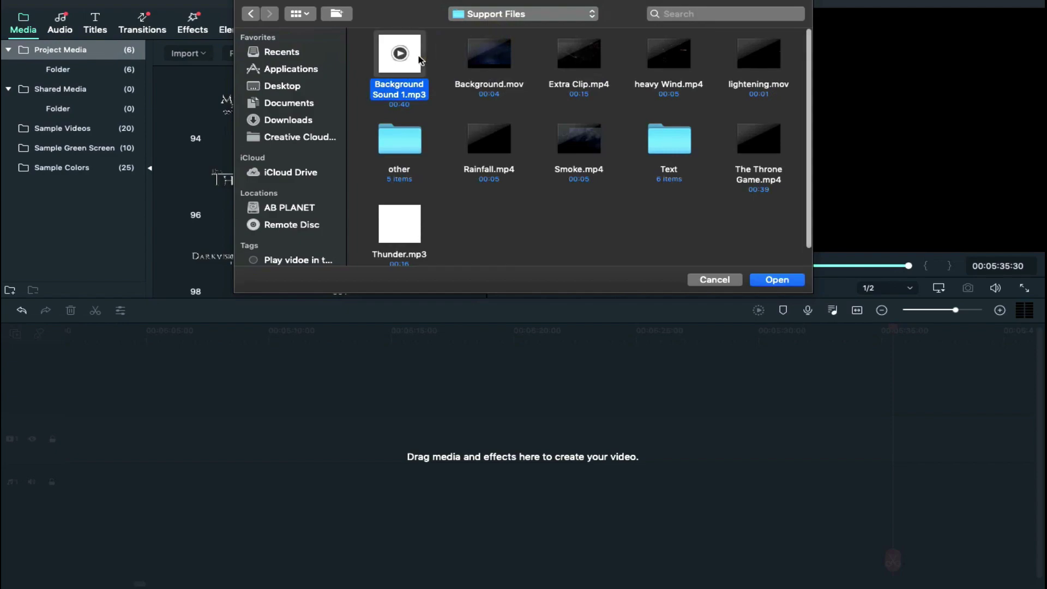
# Import Background Sound 1, Background, Extra Clip, heavy Wind, lightening, Rainfall, Smoke and Thunder from Support Files into the project media.
pyautogui.keyDown('super'); pyautogui.click(502, 155); pyautogui.keyUp('super')
pyautogui.keyDown('super'); pyautogui.click(579, 141); pyautogui.keyUp('super')
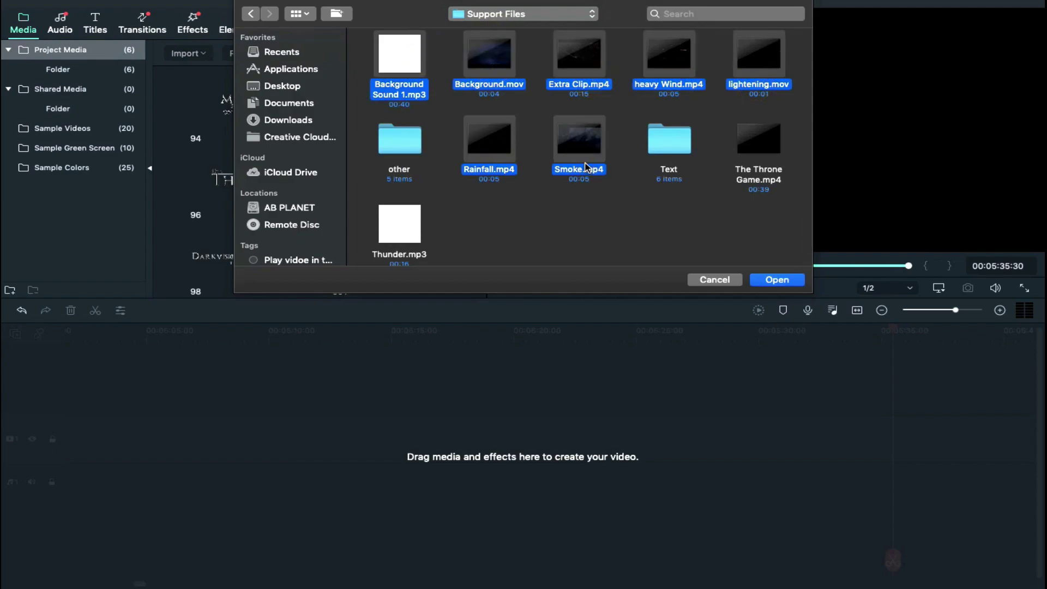
pyautogui.keyDown('super'); pyautogui.click(398, 223); pyautogui.keyUp('super')
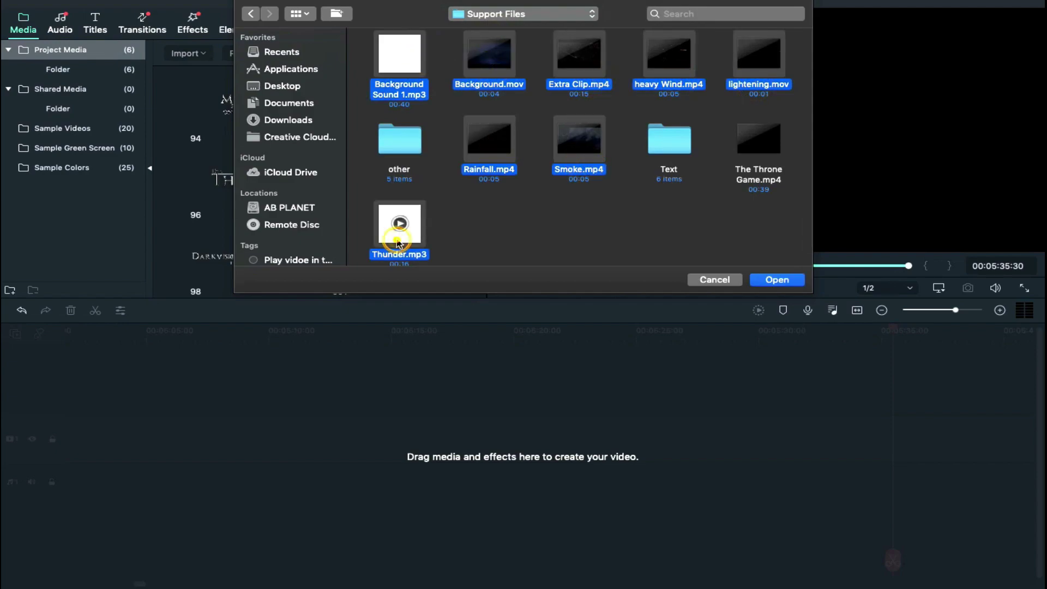
pyautogui.click(766, 280)
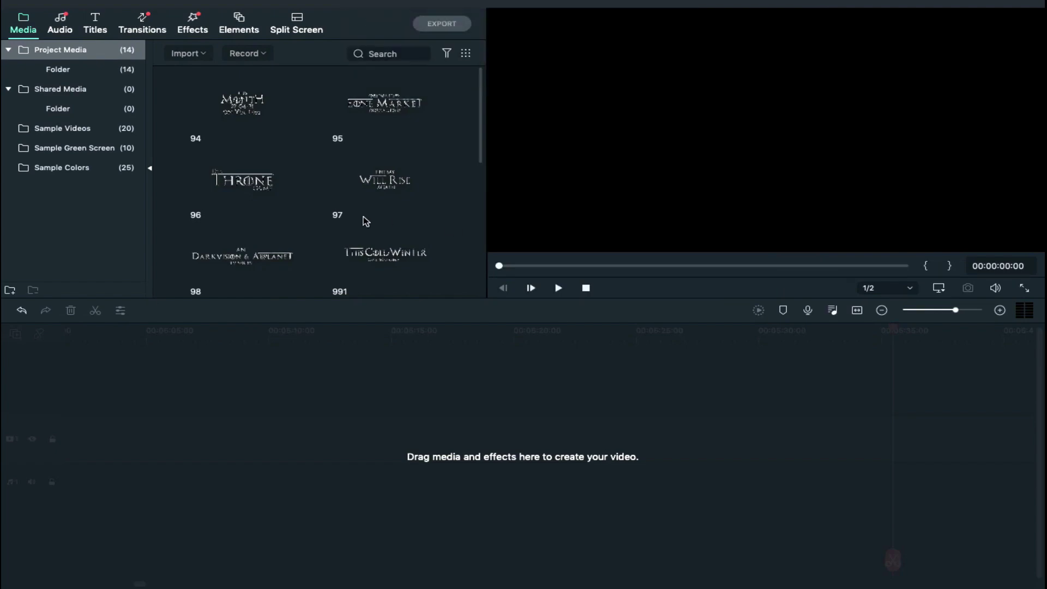
pyautogui.scroll(-5, 365, 221)
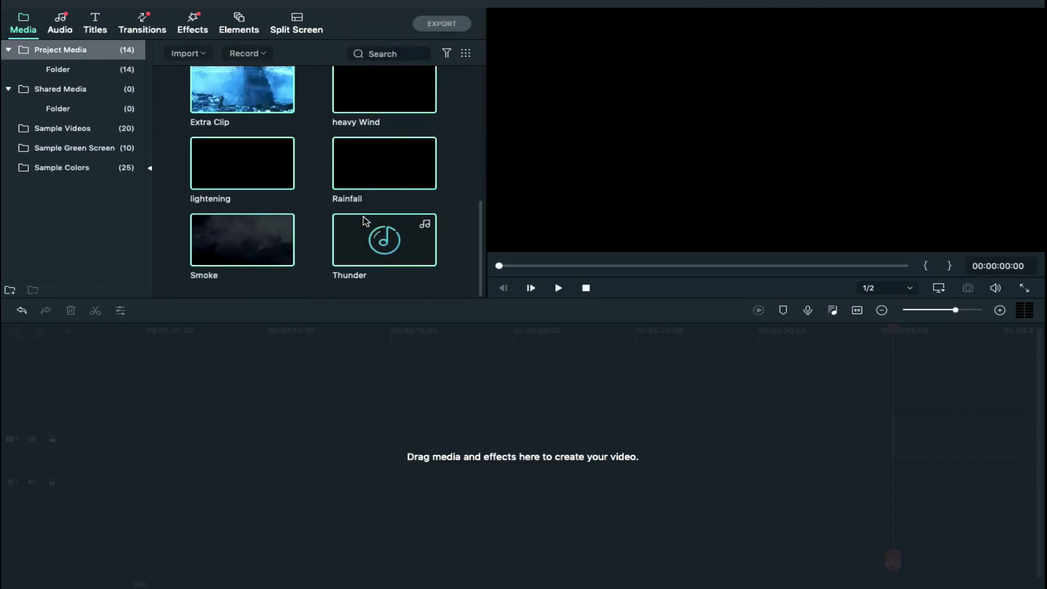
# Place Background Sound 1 on audio track 1, Background on video track 1 and title 98 on video track 3, all starting at zero.
pyautogui.scroll(3, 308, 167)
pyautogui.click(307, 164)
pyautogui.moveTo(366, 131); pyautogui.dragTo(61, 499)
pyautogui.moveTo(257, 107); pyautogui.dragTo(70, 431)
pyautogui.scroll(5, 331, 218)
pyautogui.moveTo(270, 256); pyautogui.dragTo(127, 385)
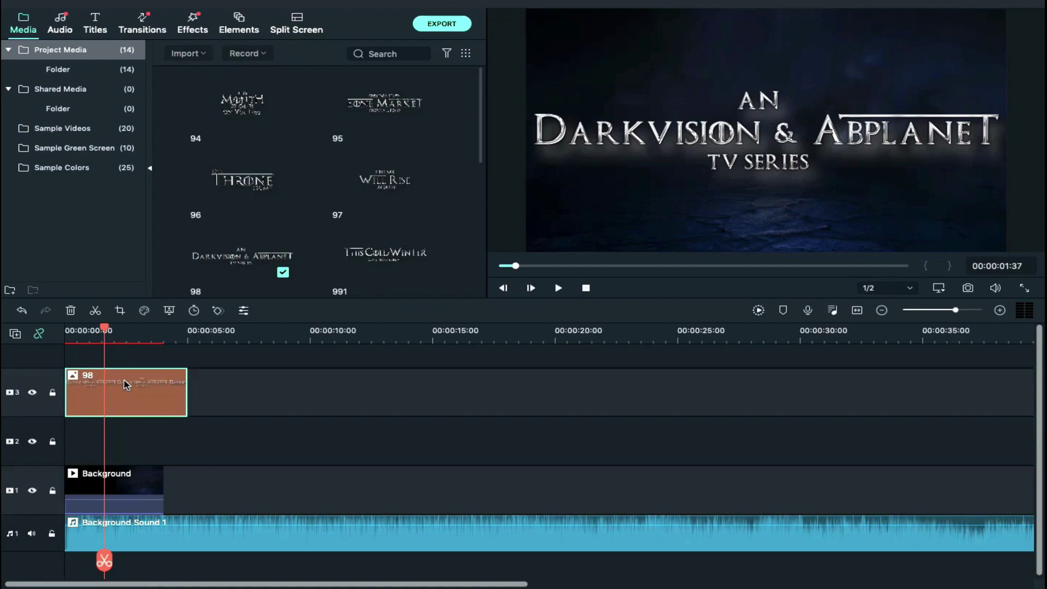
# Set title clip 98's blending mode to Exclusion and trim its end to match the Background clip.
pyautogui.click(127, 385)
pyautogui.doubleClick(125, 383)
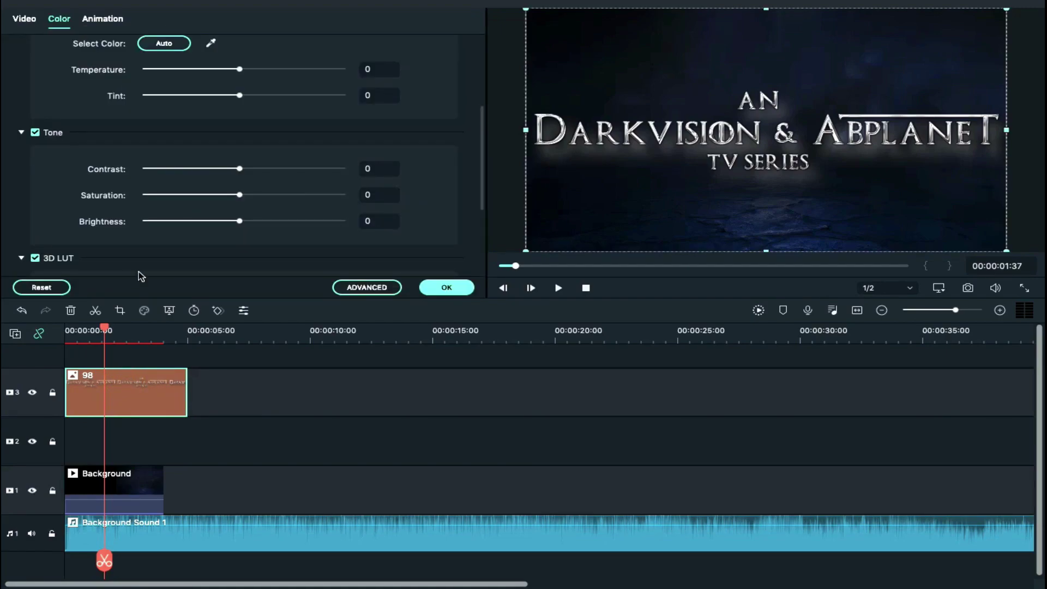
pyautogui.click(23, 20)
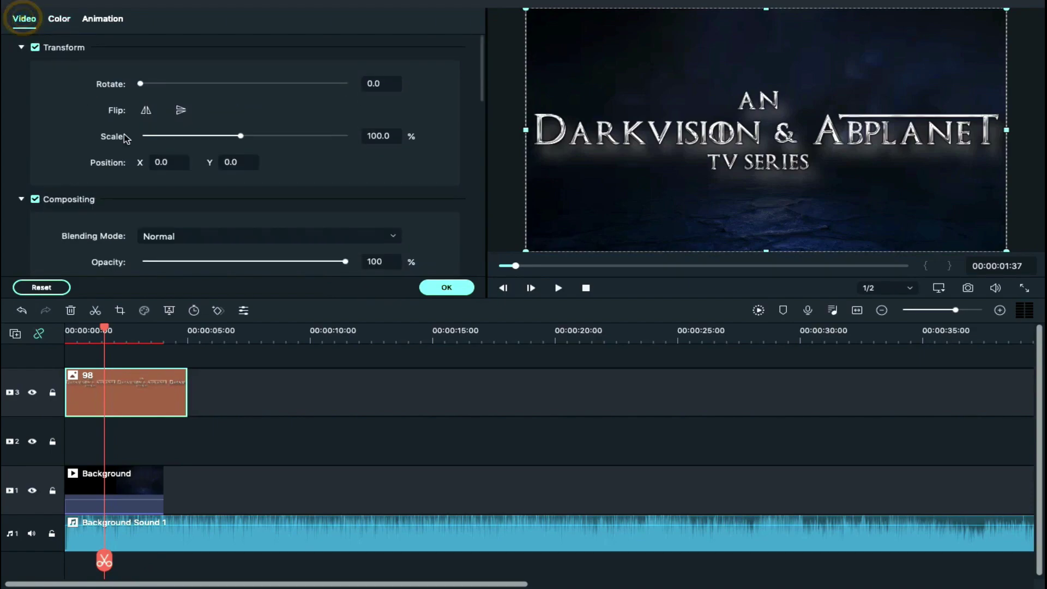
pyautogui.click(190, 235)
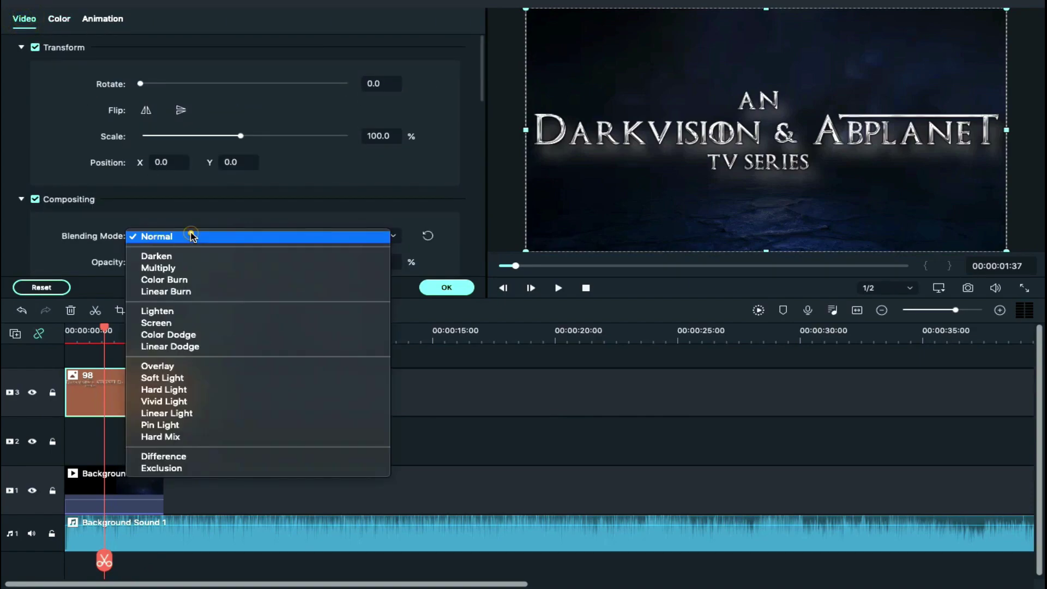
pyautogui.click(194, 469)
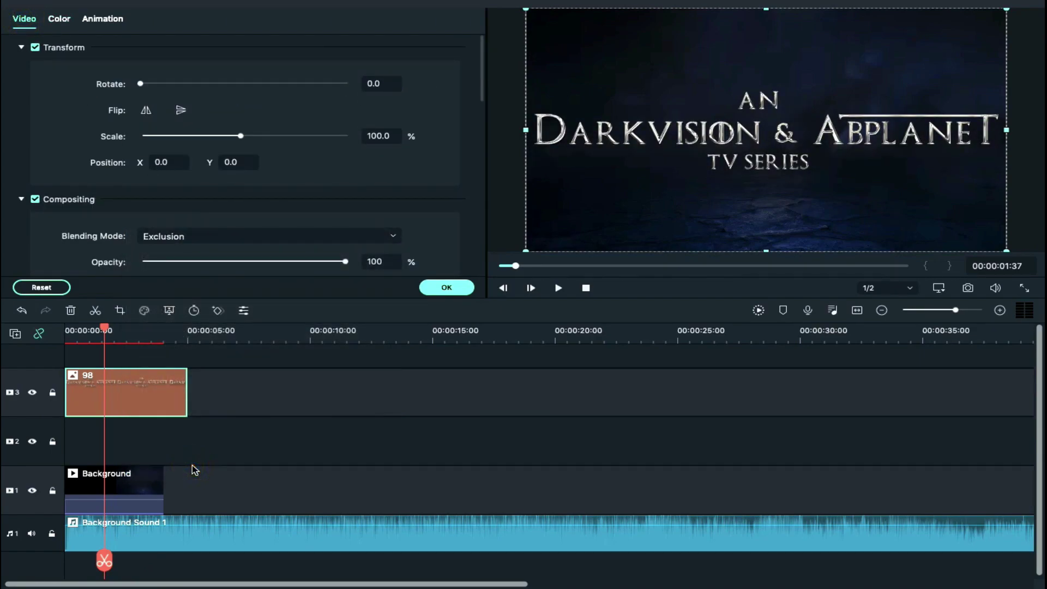
pyautogui.moveTo(183, 382); pyautogui.dragTo(165, 391)
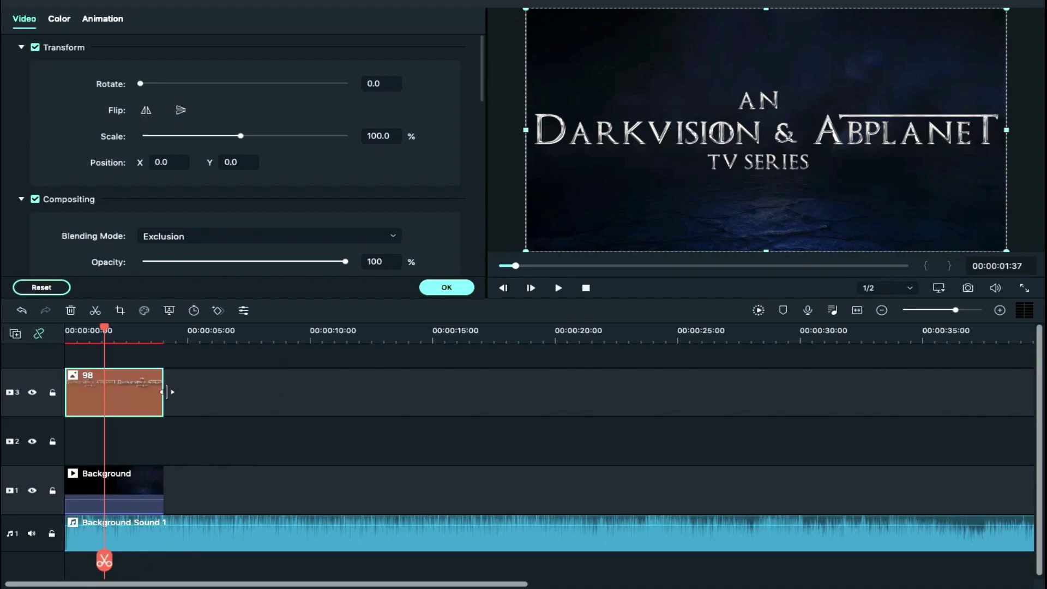
# Add a custom animation keyframe with 0% scale at the very start of title clip 98.
pyautogui.click(66, 335)
pyautogui.click(69, 502)
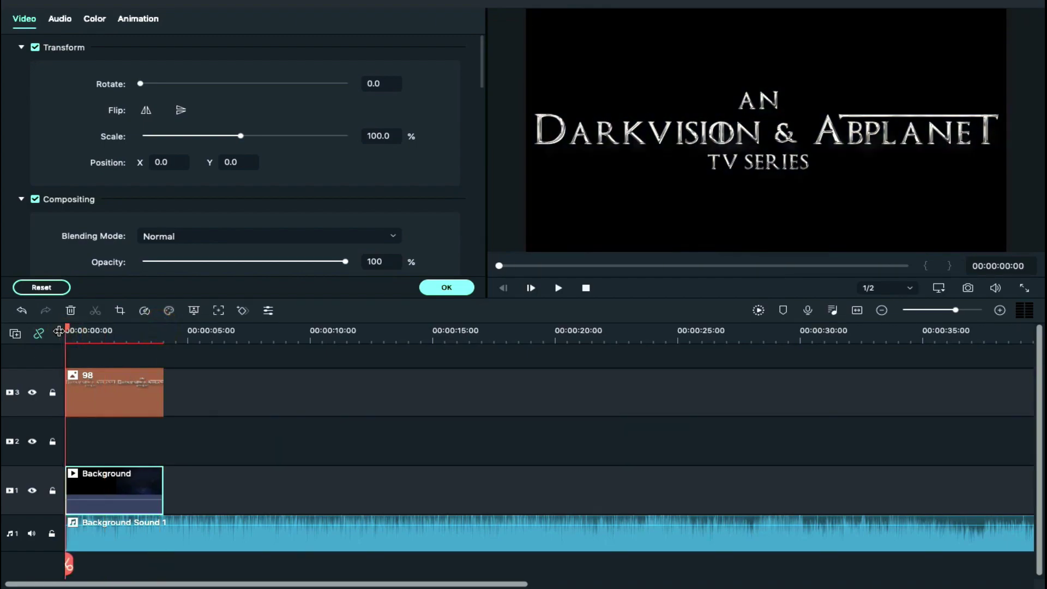
pyautogui.click(112, 393)
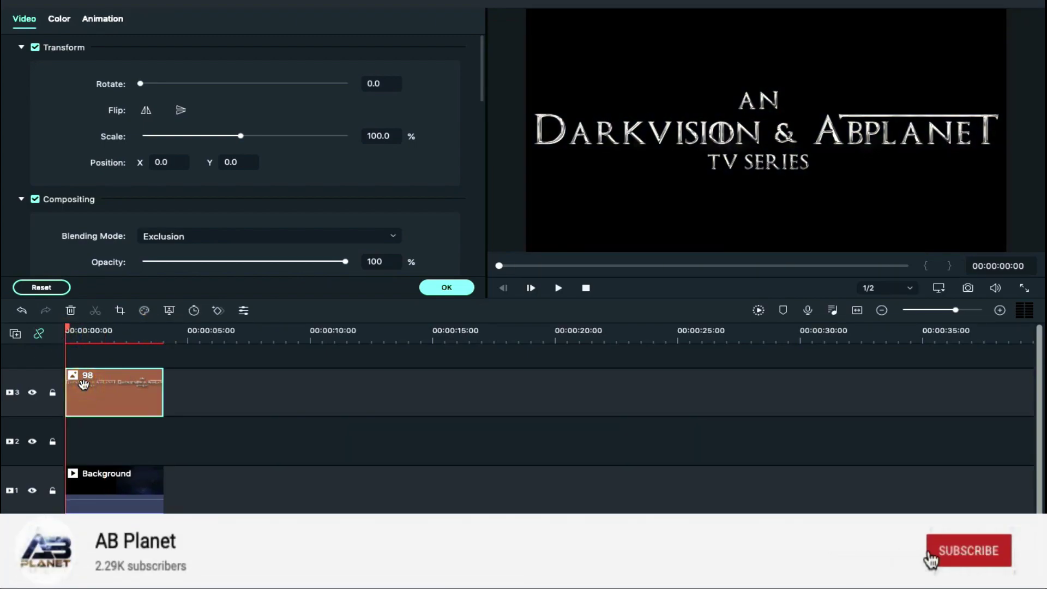
pyautogui.click(101, 20)
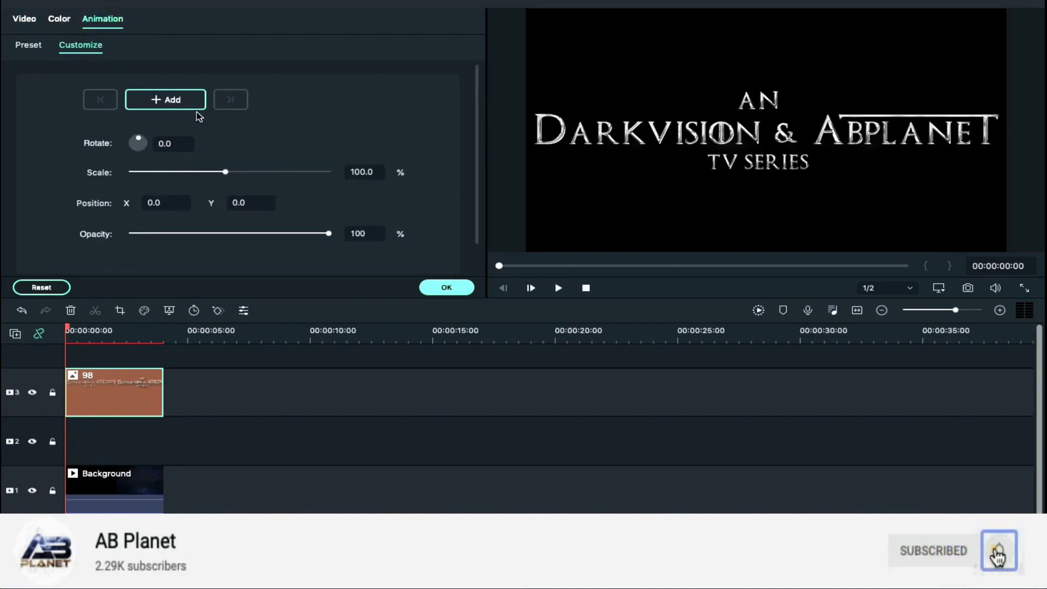
pyautogui.moveTo(224, 172); pyautogui.dragTo(126, 173)
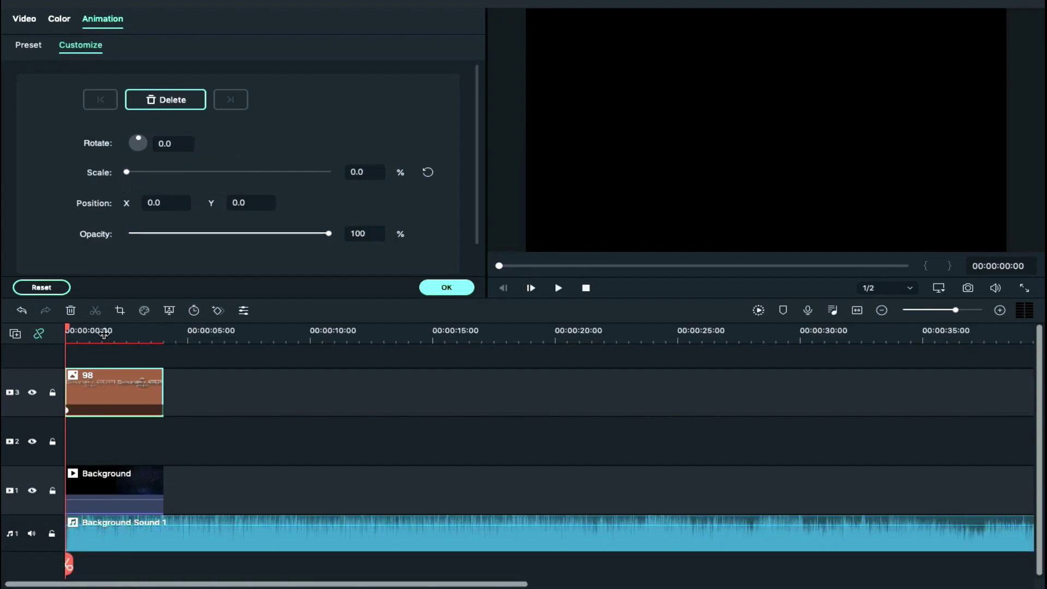
# Add a keyframe with 80% scale to title clip 98 at 00:00:01:09.
pyautogui.press('space')
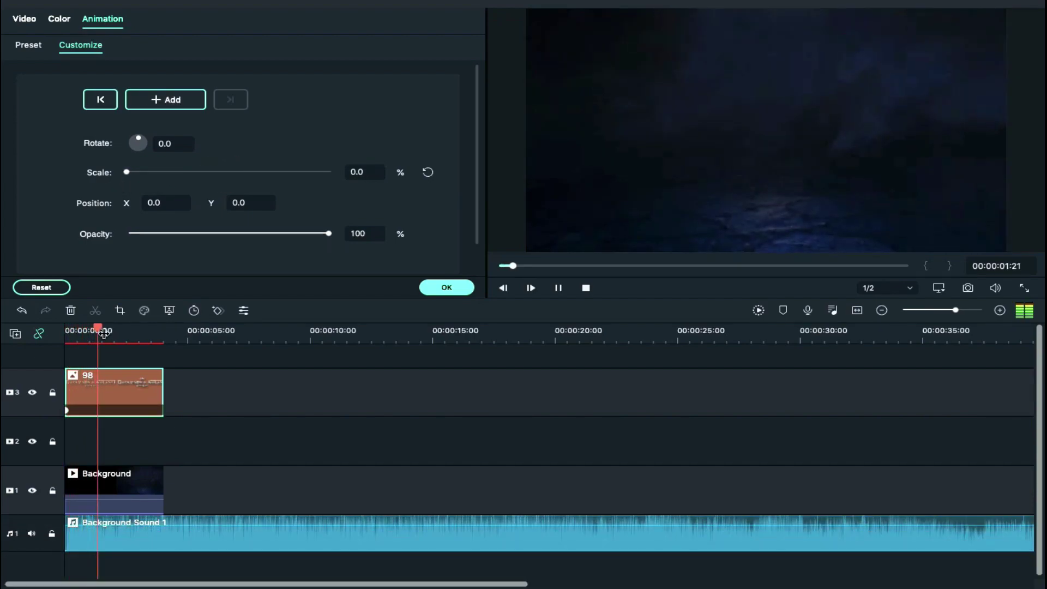
pyautogui.moveTo(99, 330); pyautogui.dragTo(75, 331)
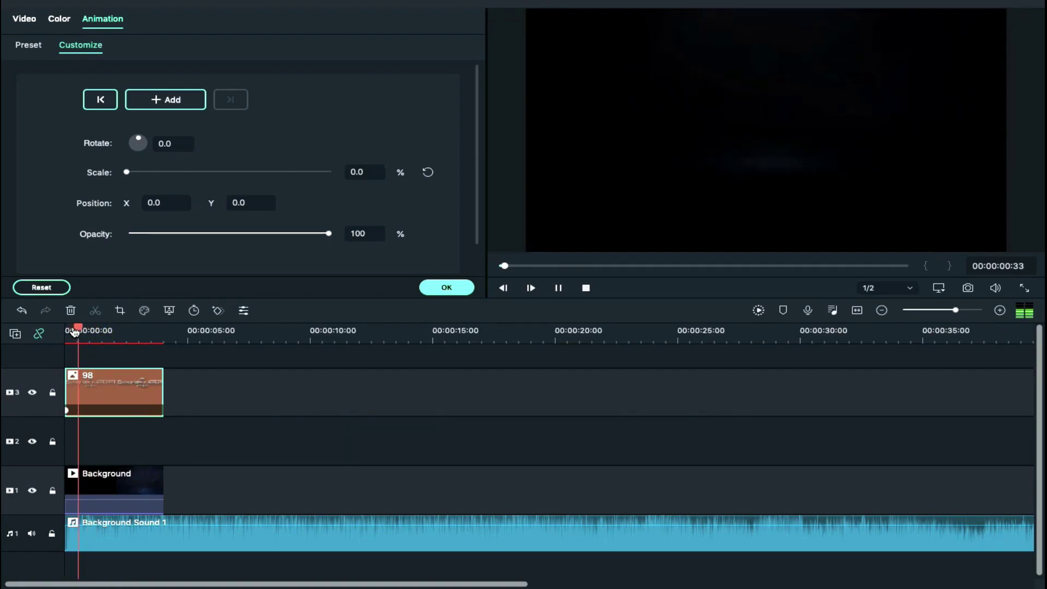
pyautogui.click(93, 378)
pyautogui.click(112, 382)
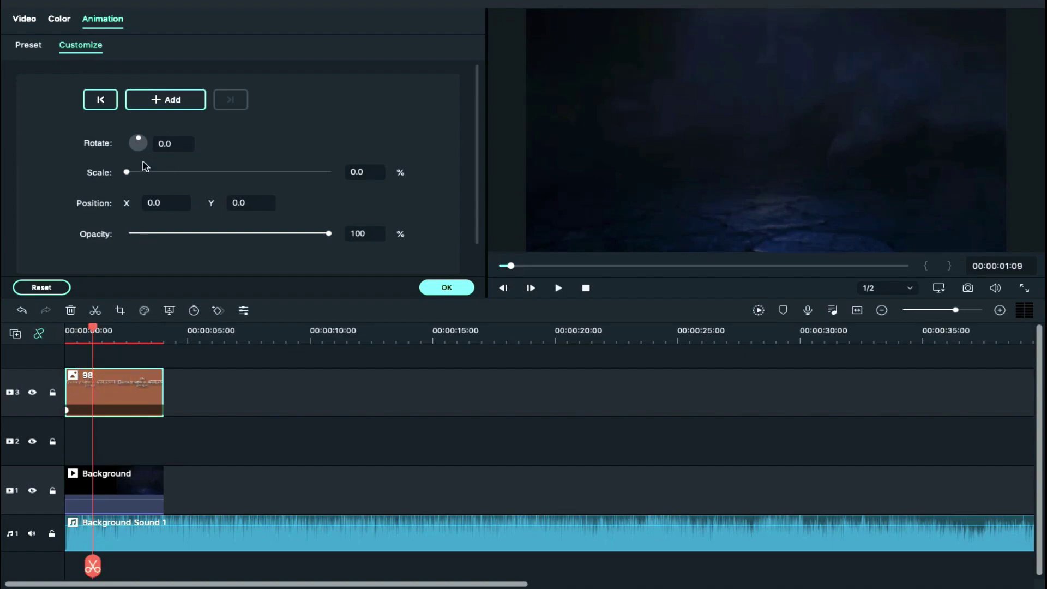
pyautogui.click(347, 170)
pyautogui.write('8')
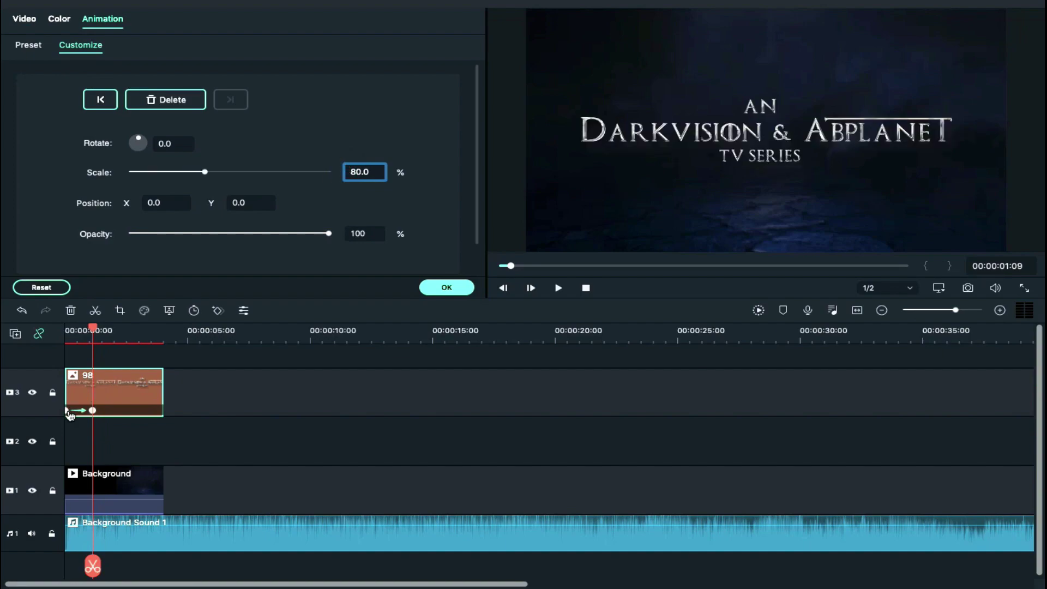
# Shift title clip 98's first keyframe to about half a second and play back the animation.
pyautogui.click(69, 414)
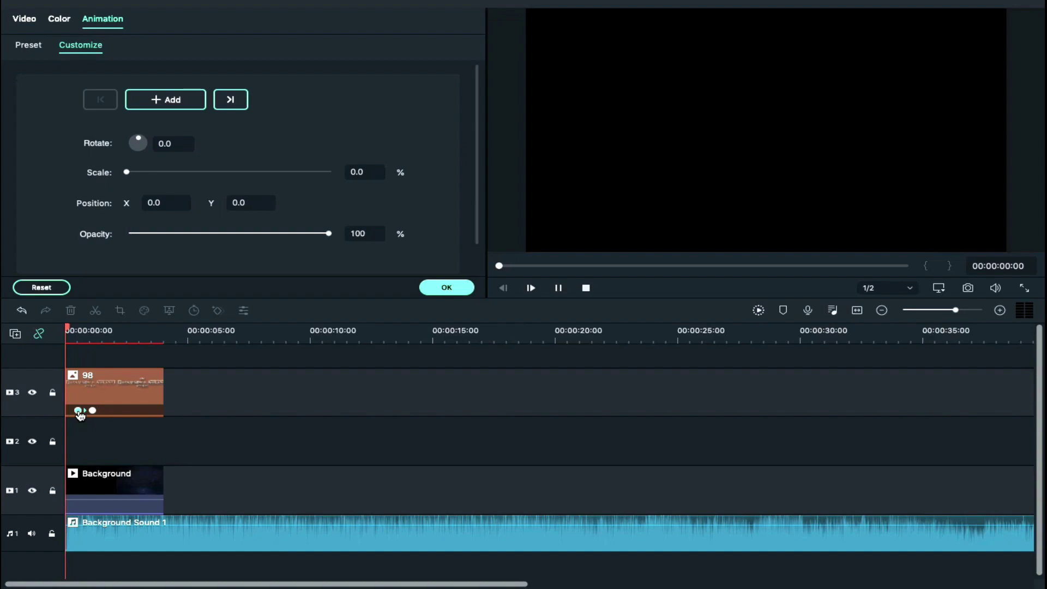
pyautogui.press('space')
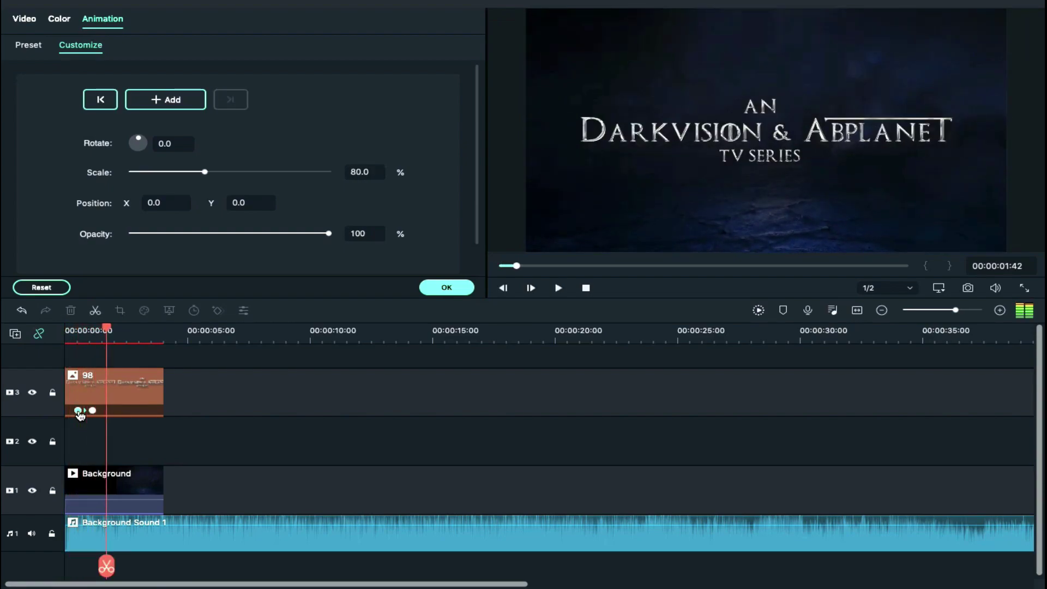
pyautogui.press('space')
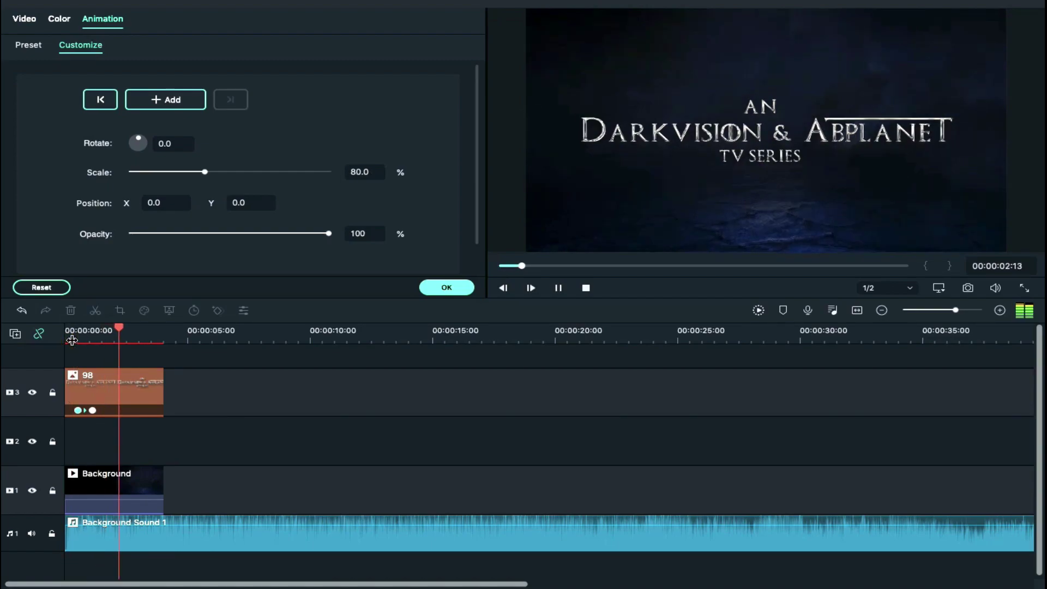
pyautogui.press('space')
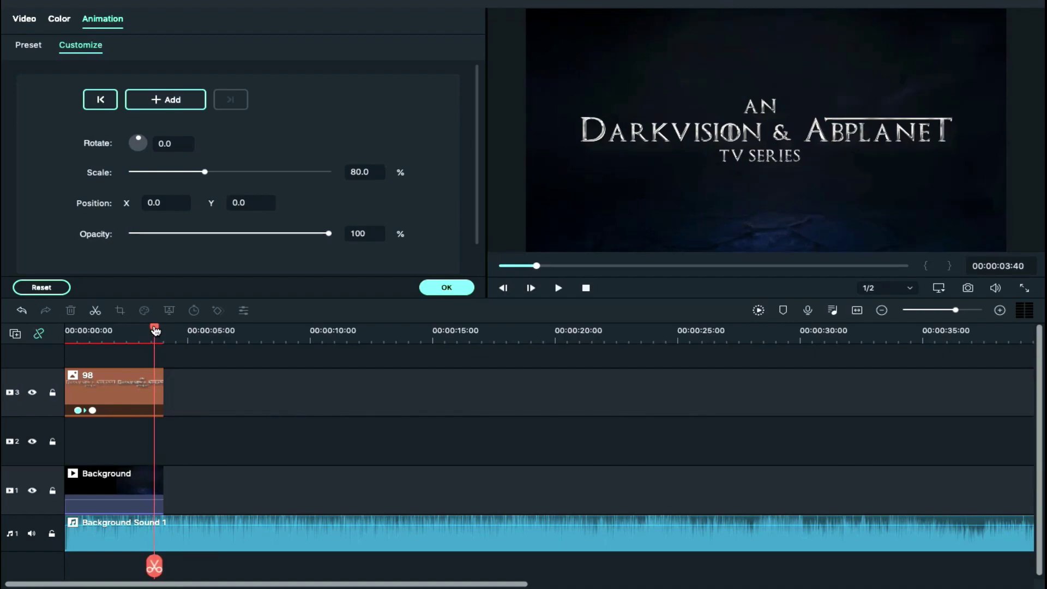
# Add a keyframe with 95% scale to title clip 98 at 00:00:03:40.
pyautogui.click(145, 397)
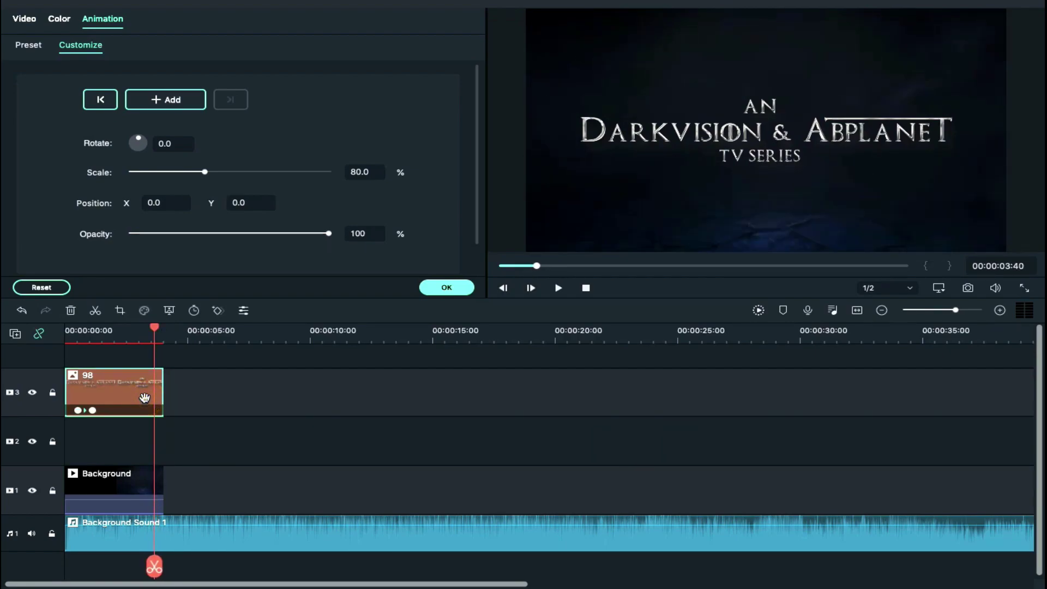
pyautogui.click(357, 170)
pyautogui.press('BackSpace')
pyautogui.write('95')
pyautogui.press('Return')
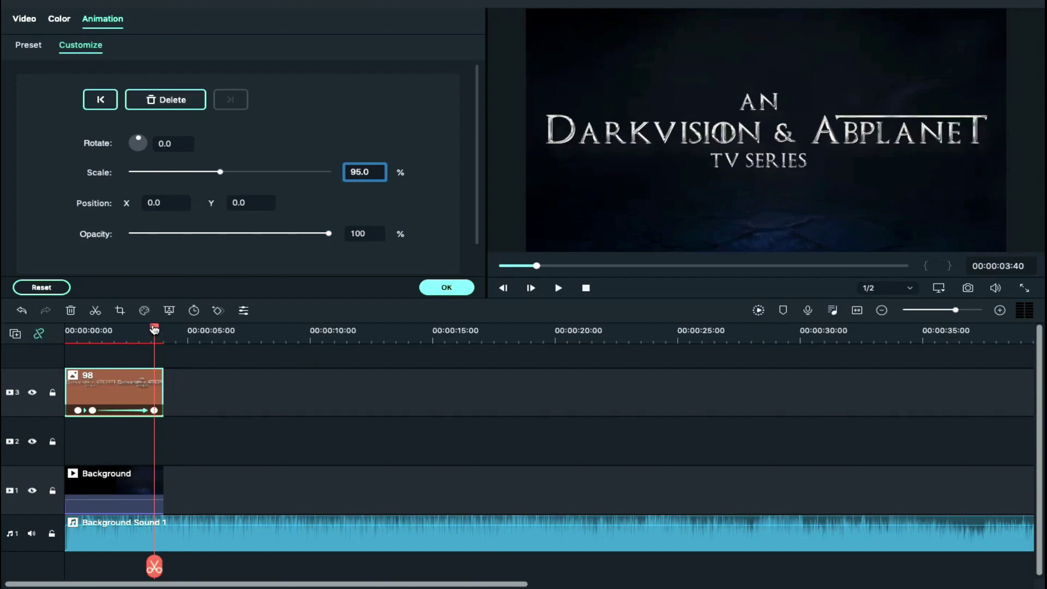
# Add a final keyframe at the end of title clip 98 that strongly enlarges the title and fades it out.
pyautogui.moveTo(154, 331); pyautogui.dragTo(163, 332)
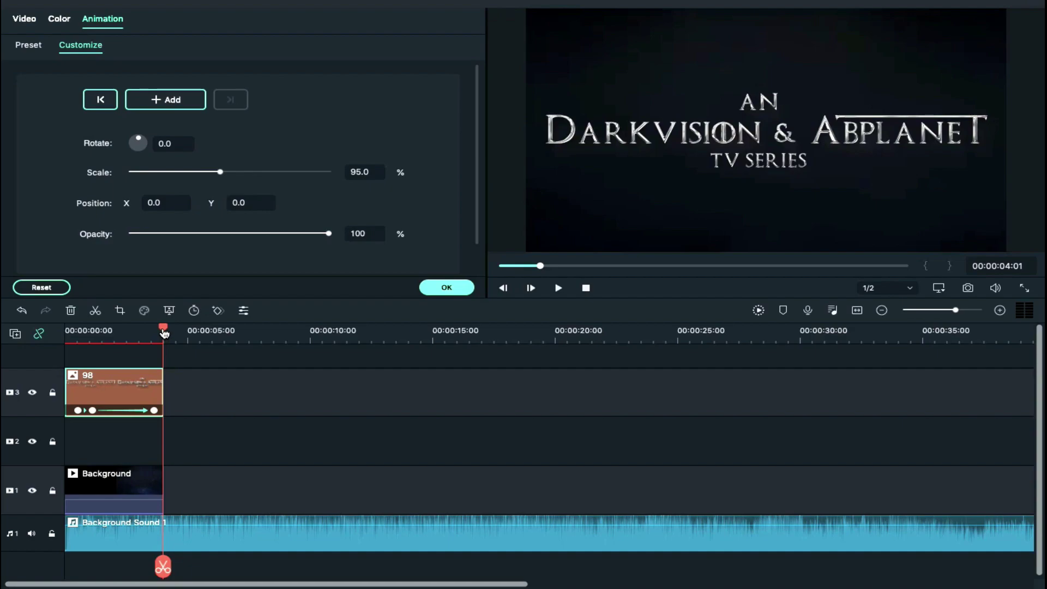
pyautogui.moveTo(235, 178)
pyautogui.moveTo(220, 172); pyautogui.dragTo(226, 173)
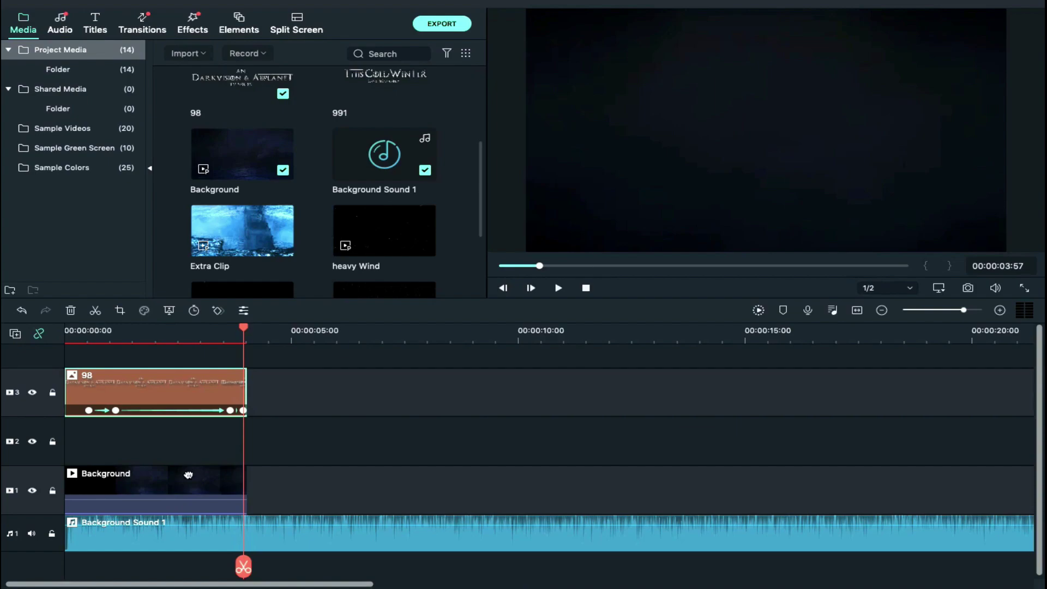
# Duplicate the Background clip onto video track 2, slightly overlapping the end of the first one, and shorten the copy.
pyautogui.click(188, 475)
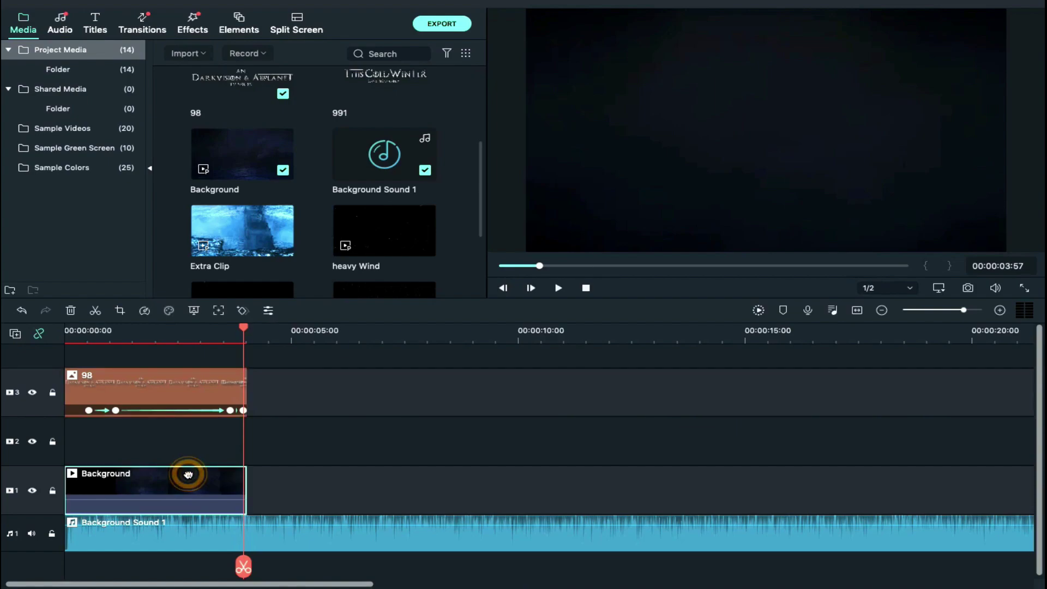
pyautogui.click(260, 340)
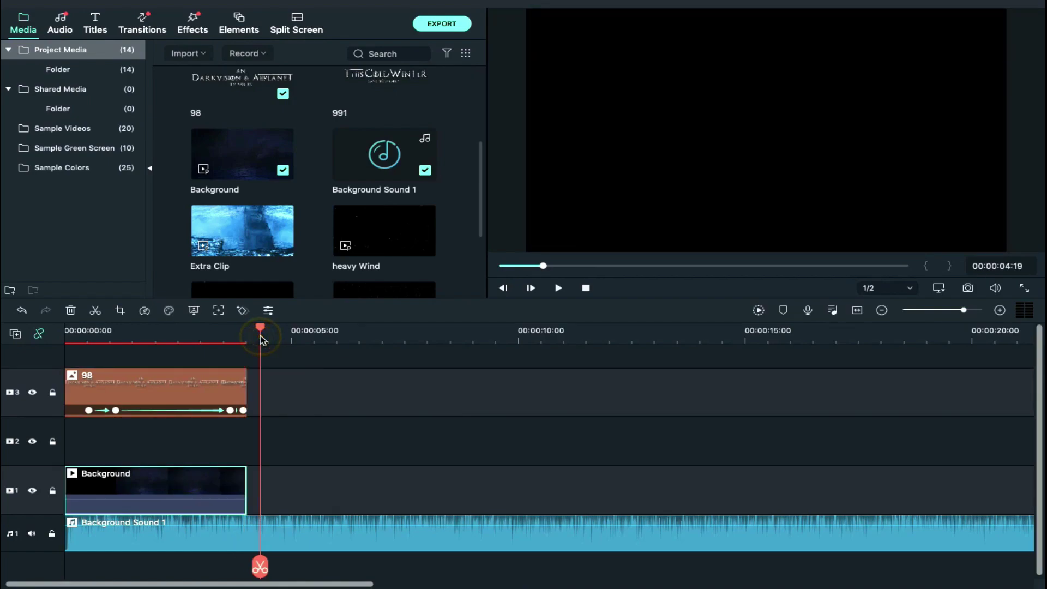
pyautogui.hotkey('ctrl', 'v')
pyautogui.moveTo(319, 473); pyautogui.dragTo(297, 451)
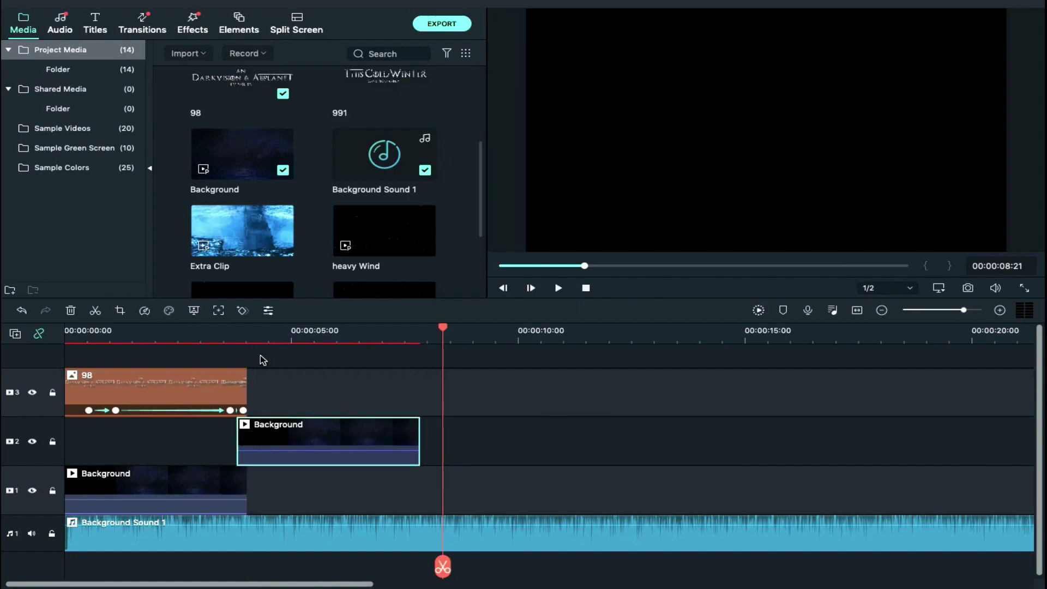
pyautogui.click(251, 338)
pyautogui.moveTo(251, 329); pyautogui.dragTo(262, 330)
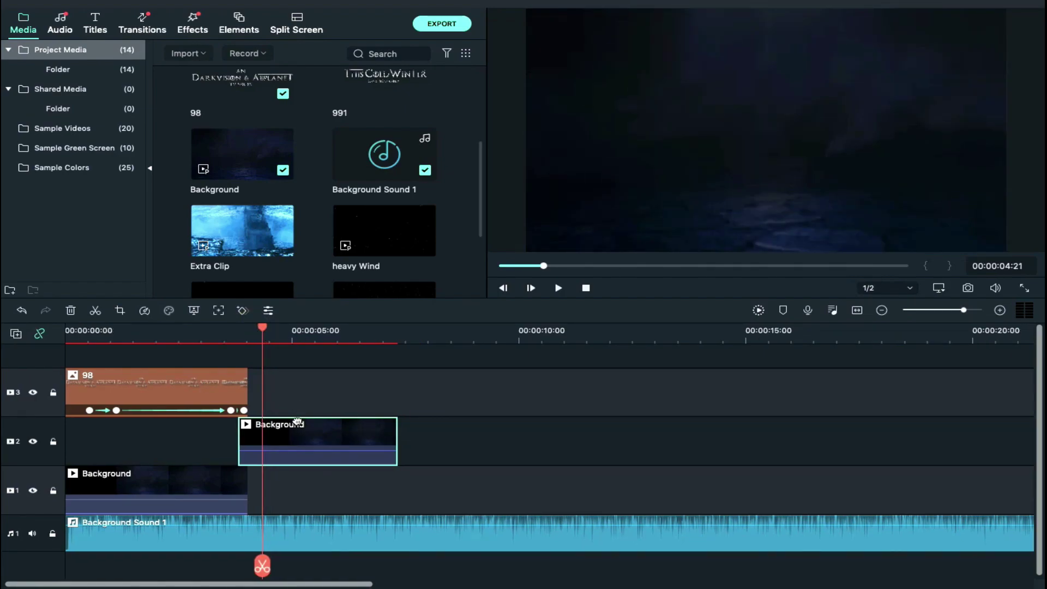
# Place title 991 on video track 4, aligned with the start of the second Background clip.
pyautogui.moveTo(264, 329)
pyautogui.mouseDown()
pyautogui.moveTo(240, 330)
pyautogui.moveTo(271, 327)
pyautogui.mouseUp()
pyautogui.scroll(3, 389, 221)
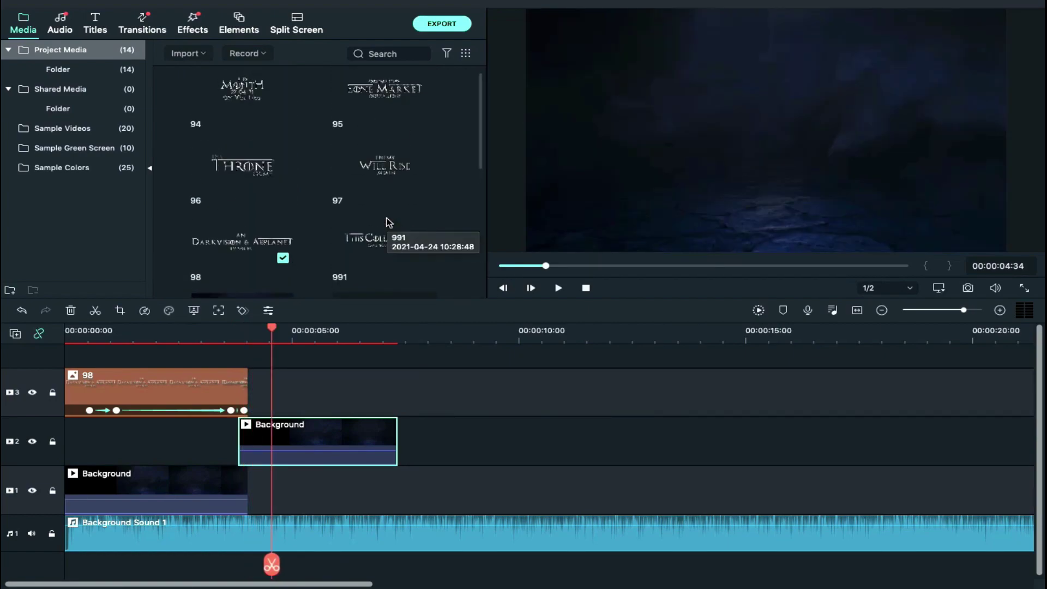
pyautogui.moveTo(385, 256); pyautogui.dragTo(238, 356)
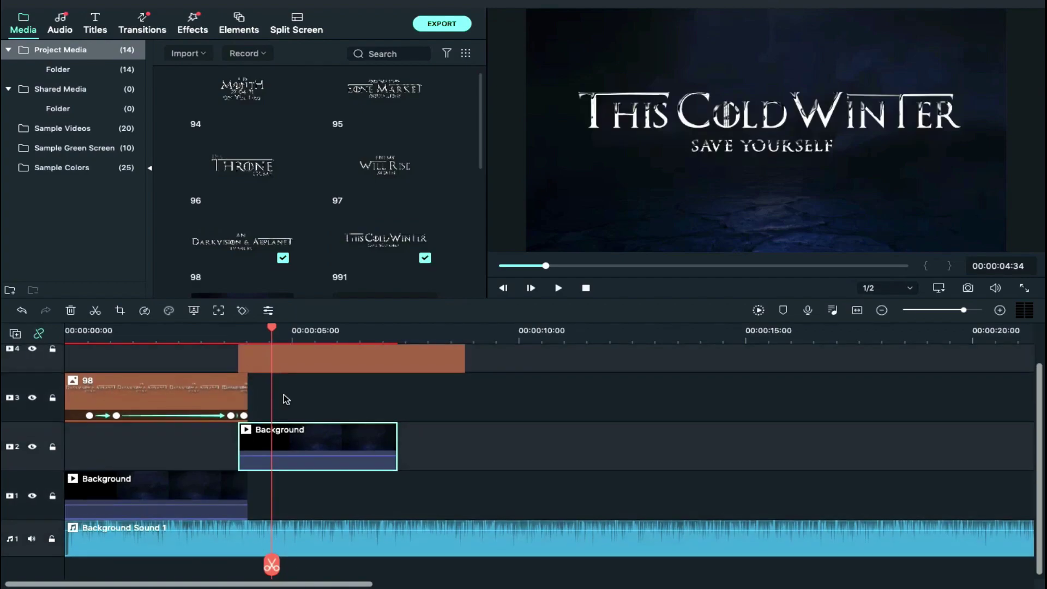
# Add a custom animation keyframe with a Y position of -105 to title clip 991 at 00:00:03:50.
pyautogui.click(237, 337)
pyautogui.click(271, 364)
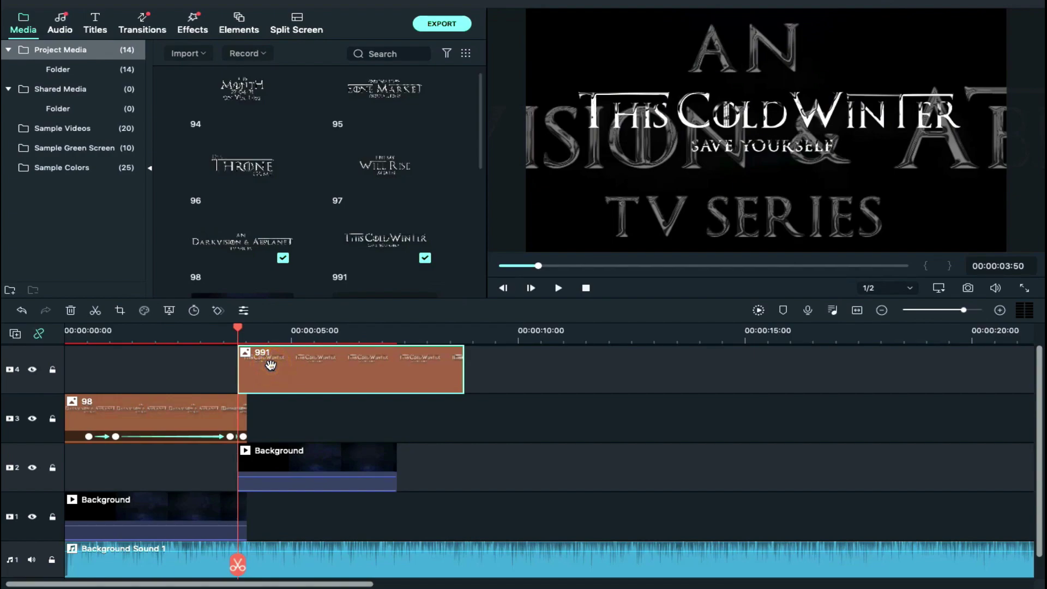
pyautogui.doubleClick(270, 364)
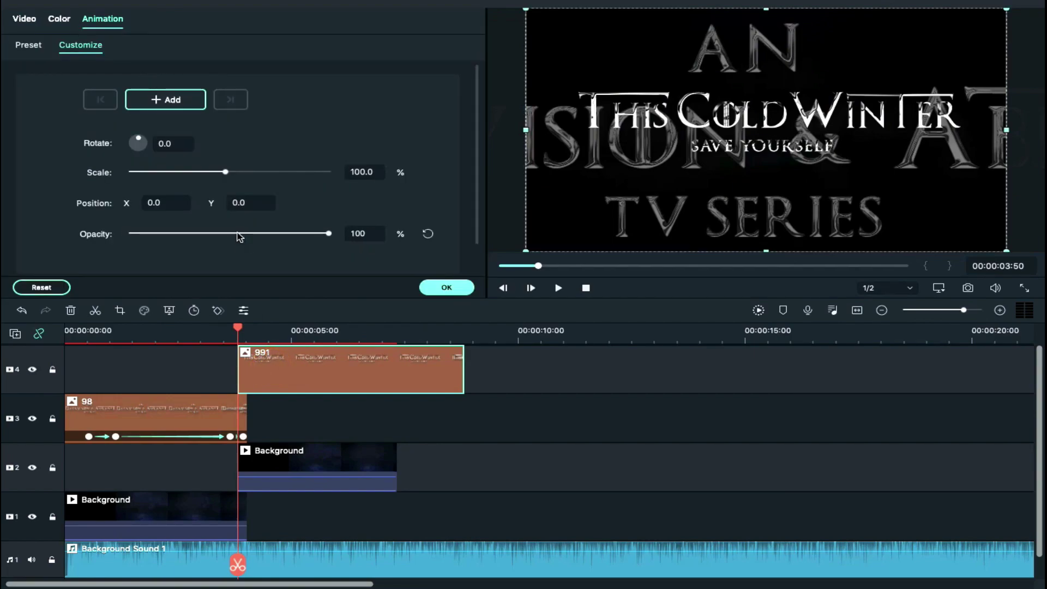
pyautogui.moveTo(230, 203); pyautogui.dragTo(147, 190)
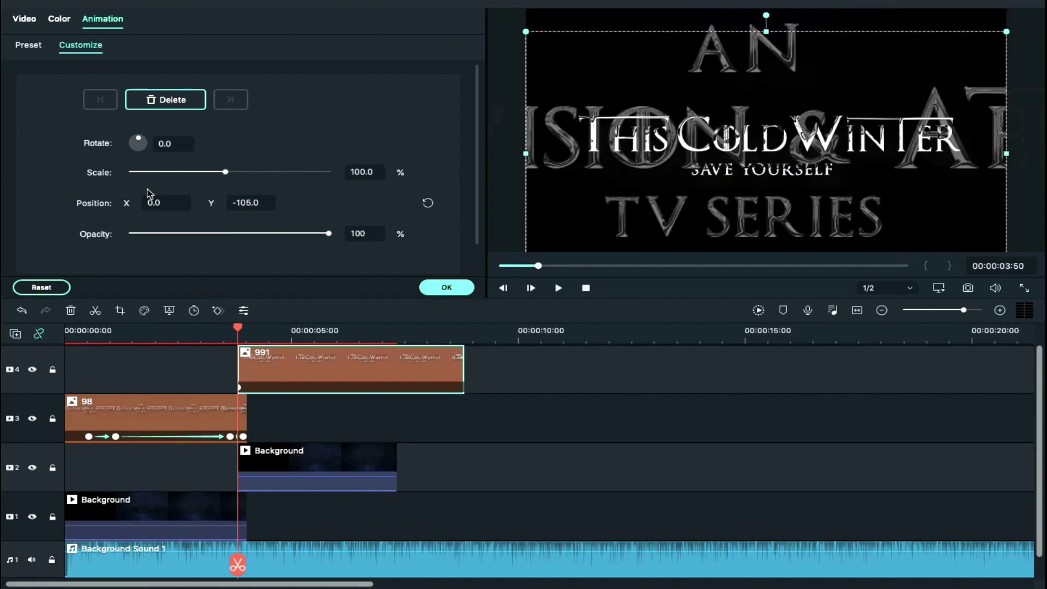
# Set the scale of title clip 991's first keyframe to 0% and play the following section.
pyautogui.moveTo(225, 171); pyautogui.dragTo(108, 180)
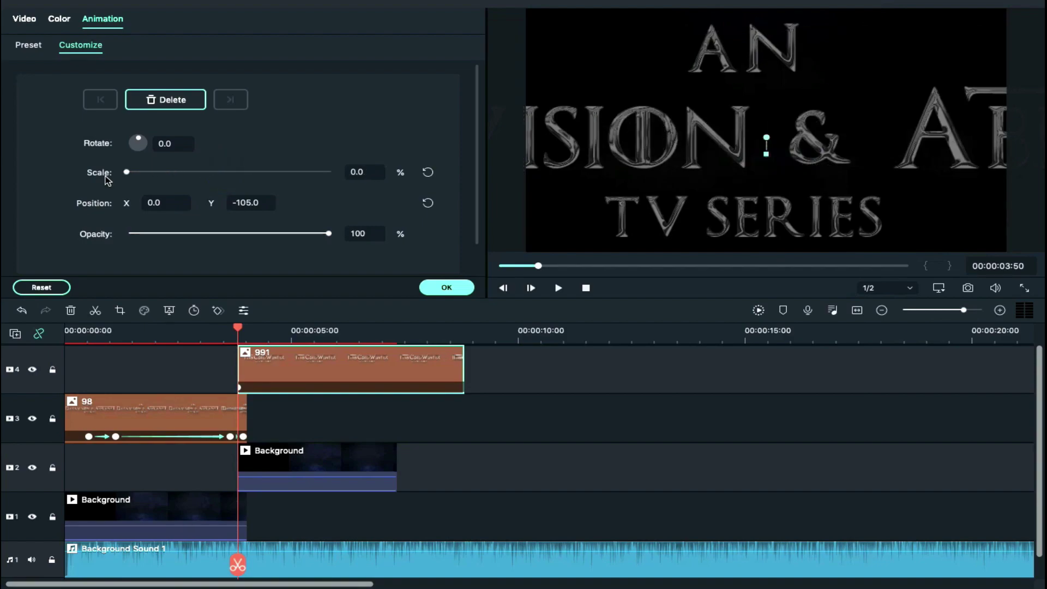
pyautogui.press('space')
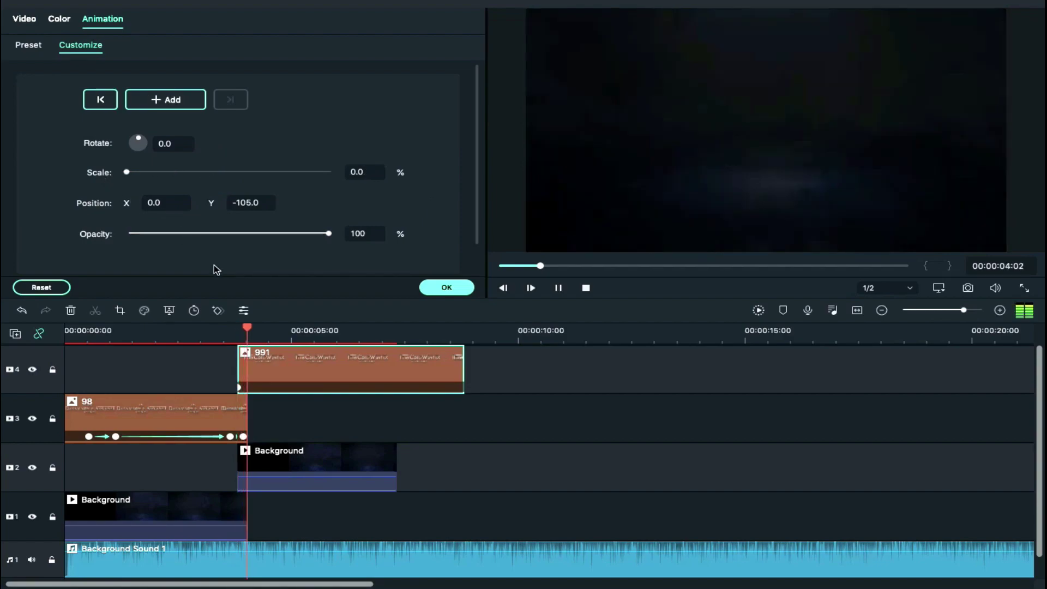
pyautogui.press('space')
# Add a keyframe with 80% scale to title 991 at 00:00:04:24 and trim the title's end to match the second Background clip.
pyautogui.moveTo(270, 326); pyautogui.dragTo(264, 324)
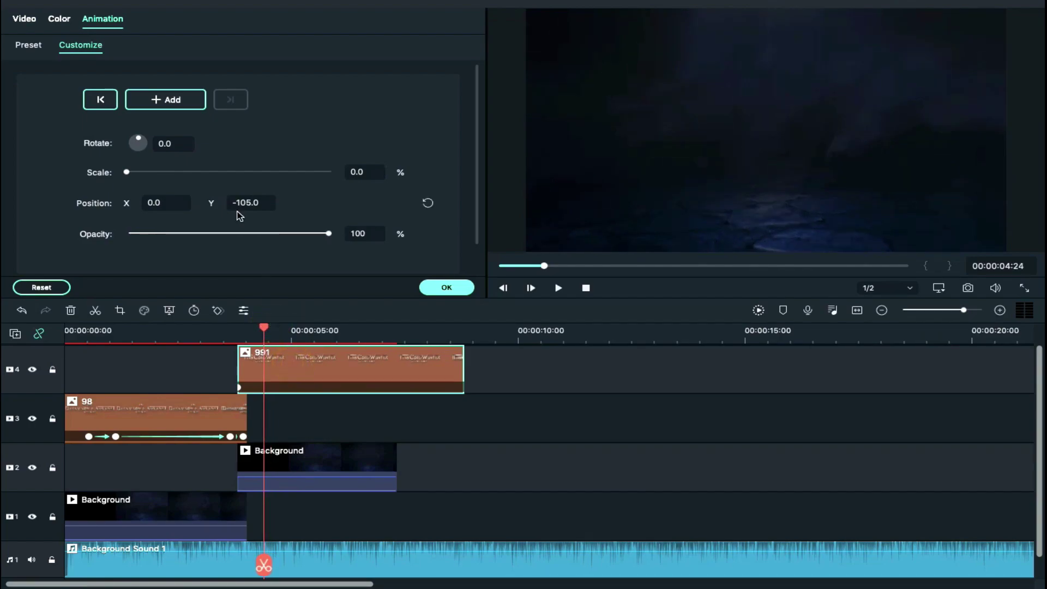
pyautogui.click(350, 169)
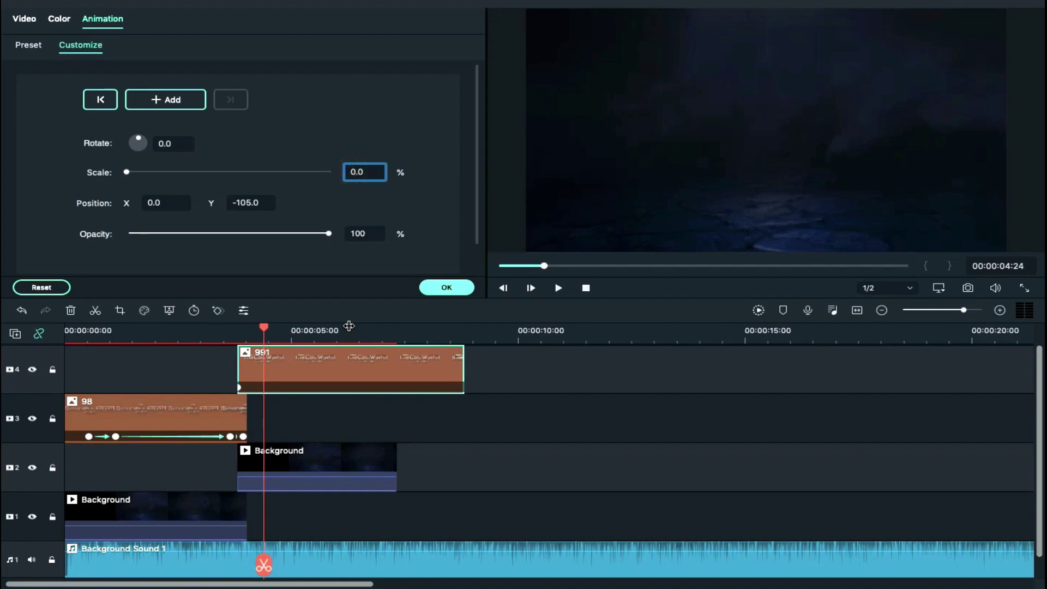
pyautogui.write('8')
pyautogui.press('Return')
pyautogui.moveTo(462, 367); pyautogui.dragTo(396, 367)
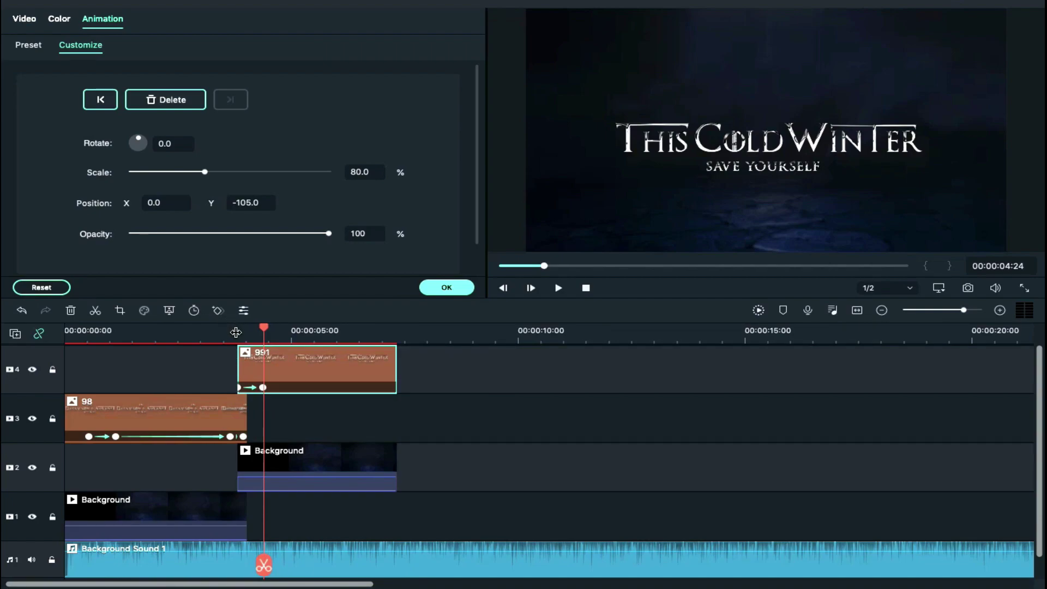
# Add a keyframe with 95% scale to title clip 991 at 00:00:07:01.
pyautogui.click(384, 331)
pyautogui.click(365, 381)
pyautogui.doubleClick(358, 171)
pyautogui.write('95')
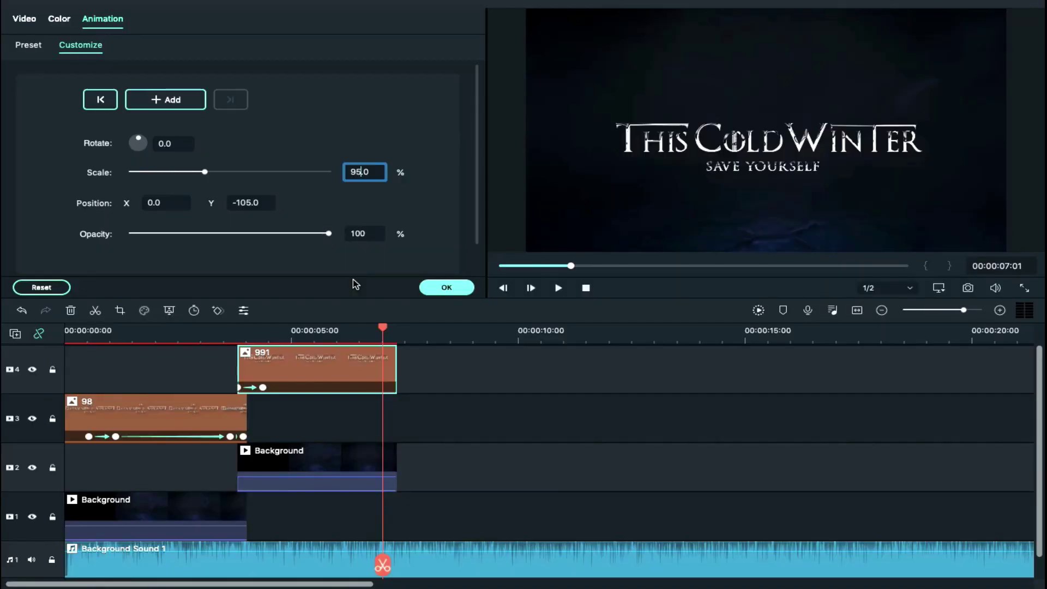
pyautogui.press('Return')
# Add a final keyframe to title clip 991 at 00:00:07:19 with 400% scale and the lowest opacity, and apply the animation.
pyautogui.moveTo(383, 327); pyautogui.dragTo(397, 327)
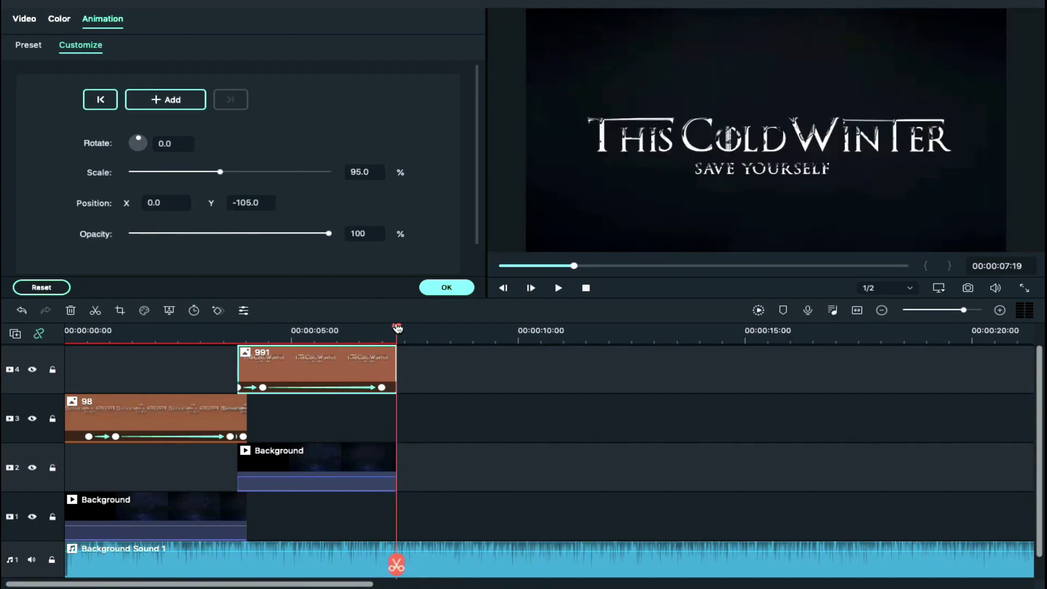
pyautogui.moveTo(220, 172); pyautogui.dragTo(390, 188)
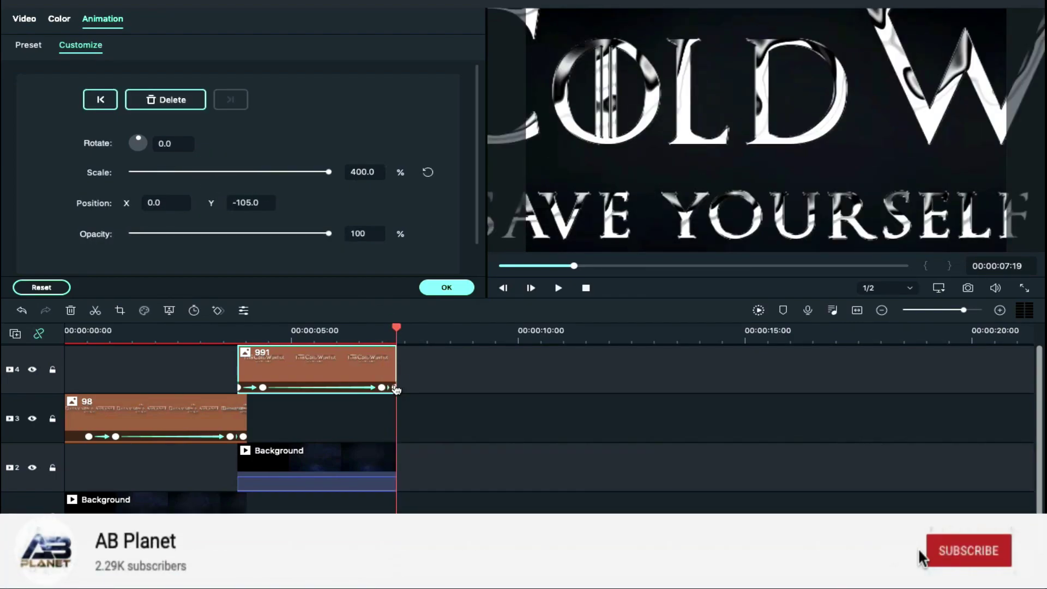
pyautogui.moveTo(328, 234); pyautogui.dragTo(124, 236)
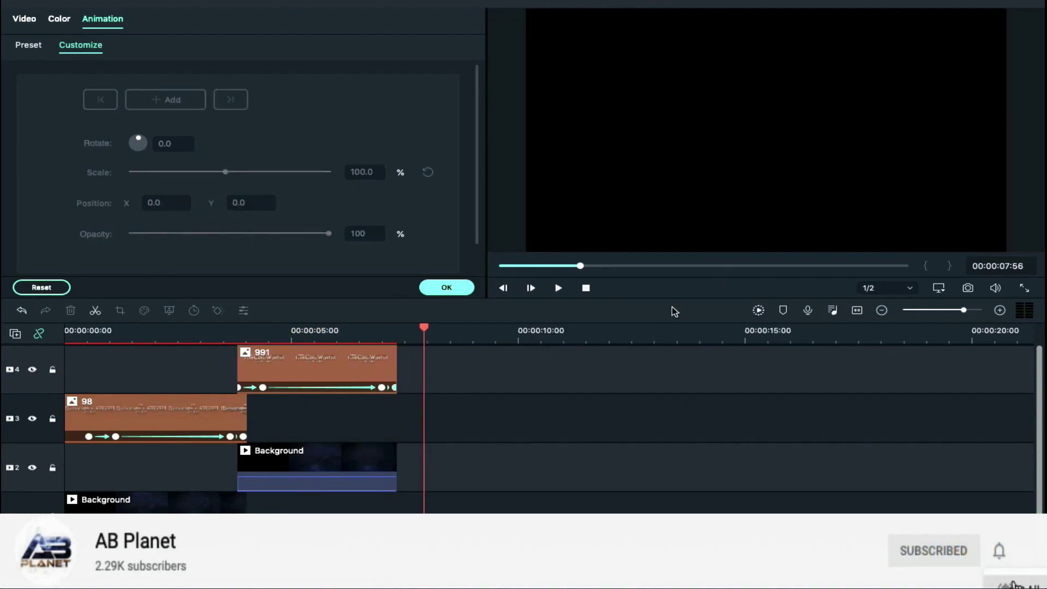
pyautogui.click(456, 290)
# Place the Extra Clip on video track 1, starting where title 991 and the second Background clip end.
pyautogui.scroll(-5, 430, 210)
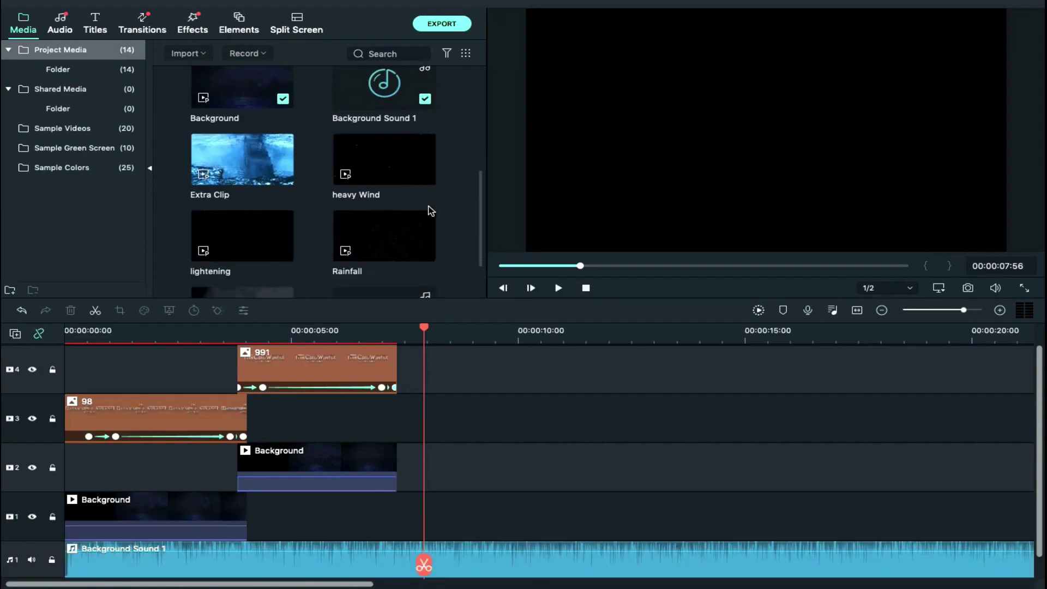
pyautogui.moveTo(283, 180); pyautogui.dragTo(406, 525)
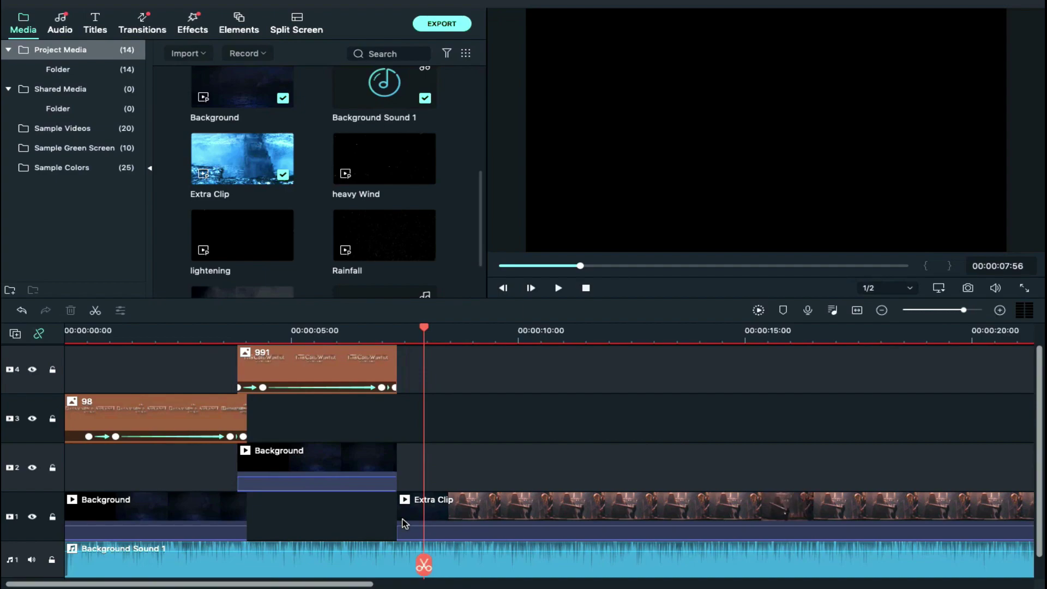
pyautogui.hscroll(5, 627, 434)
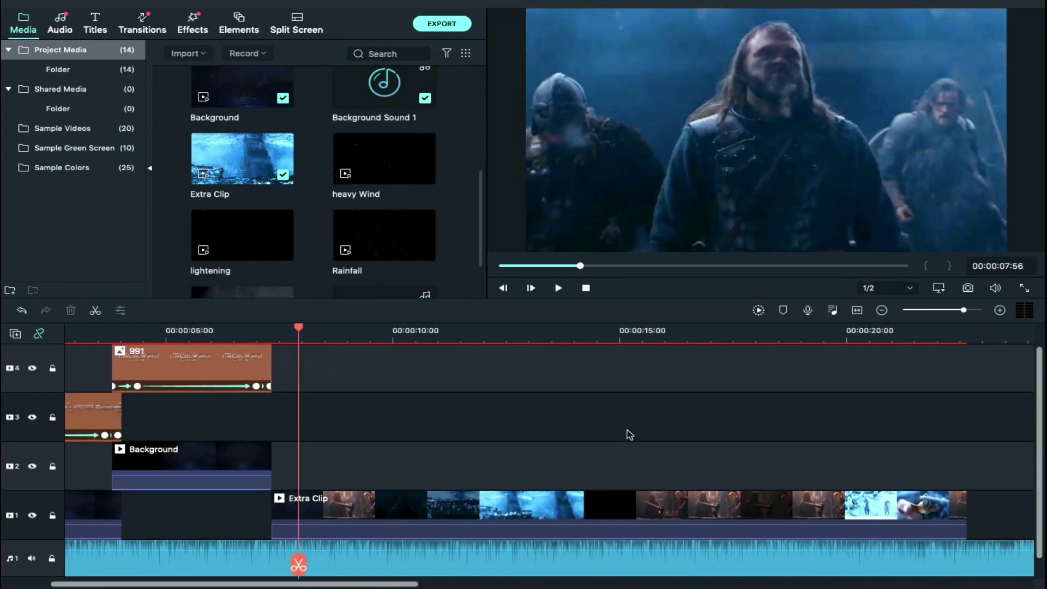
# Split the Extra Clip at 00:00:14:33 and move its second part well to the right along video track 1.
pyautogui.moveTo(593, 338)
pyautogui.mouseDown()
pyautogui.moveTo(568, 331)
pyautogui.moveTo(602, 334)
pyautogui.mouseUp()
pyautogui.click(602, 505)
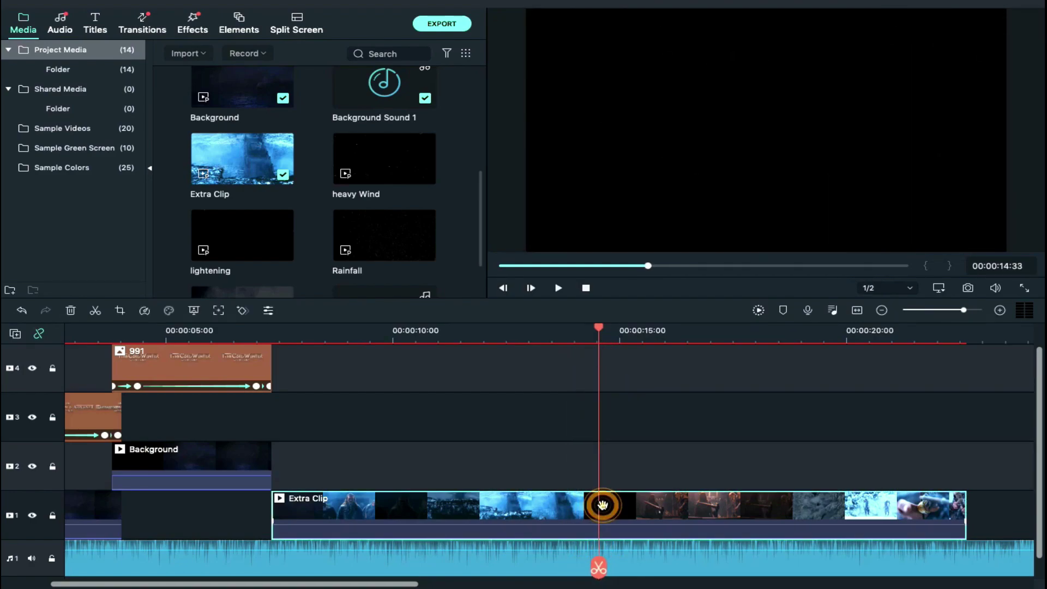
pyautogui.click(599, 566)
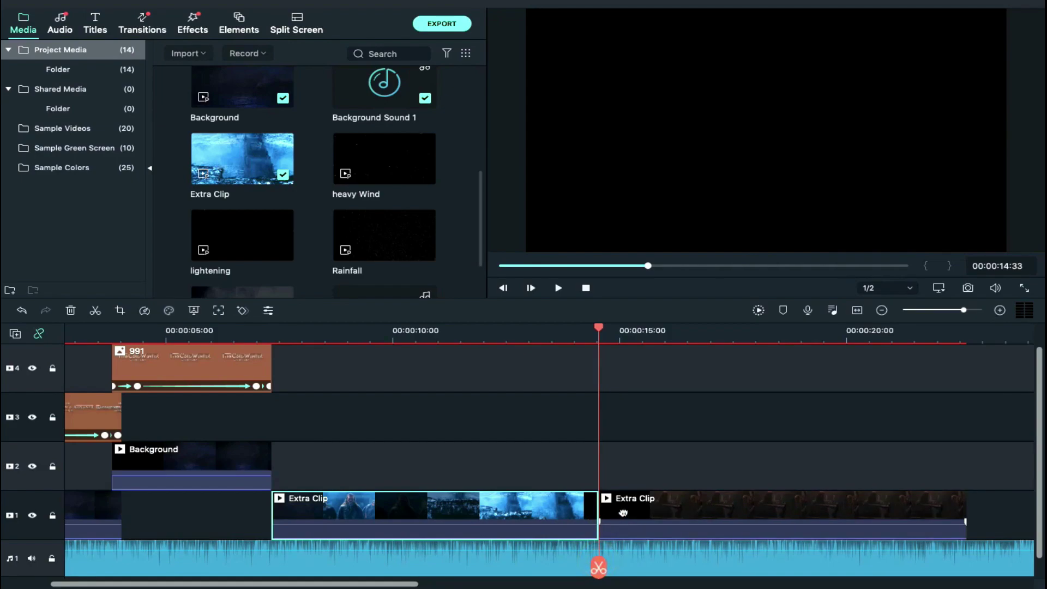
pyautogui.doubleClick(624, 512)
pyautogui.moveTo(624, 512); pyautogui.dragTo(1036, 504)
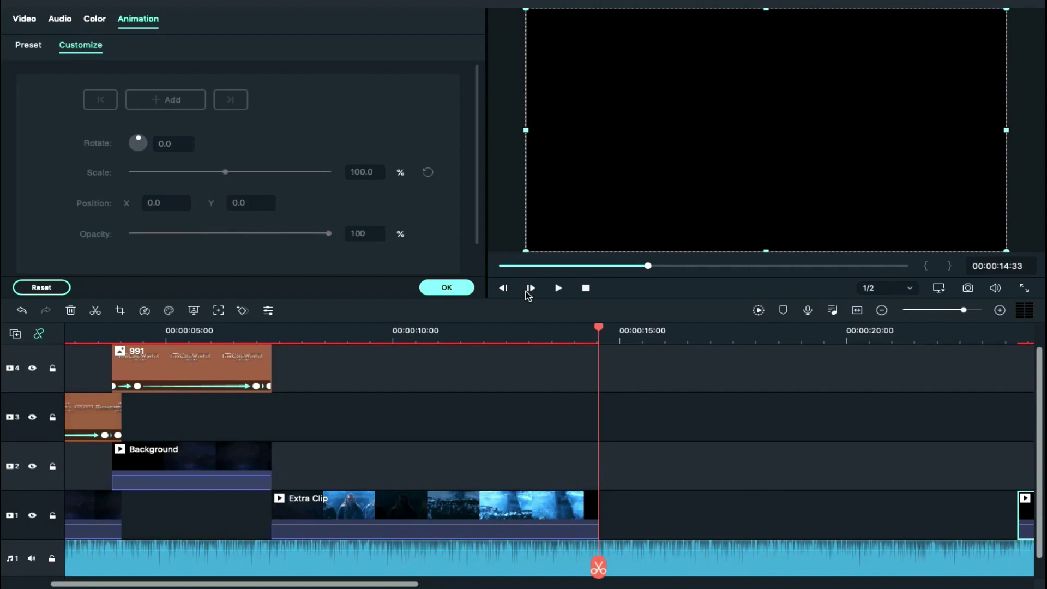
pyautogui.click(446, 287)
# Set the speed of the Extra Clip's first part to 1.10x with Ripple Edit enabled.
pyautogui.moveTo(590, 329); pyautogui.dragTo(582, 331)
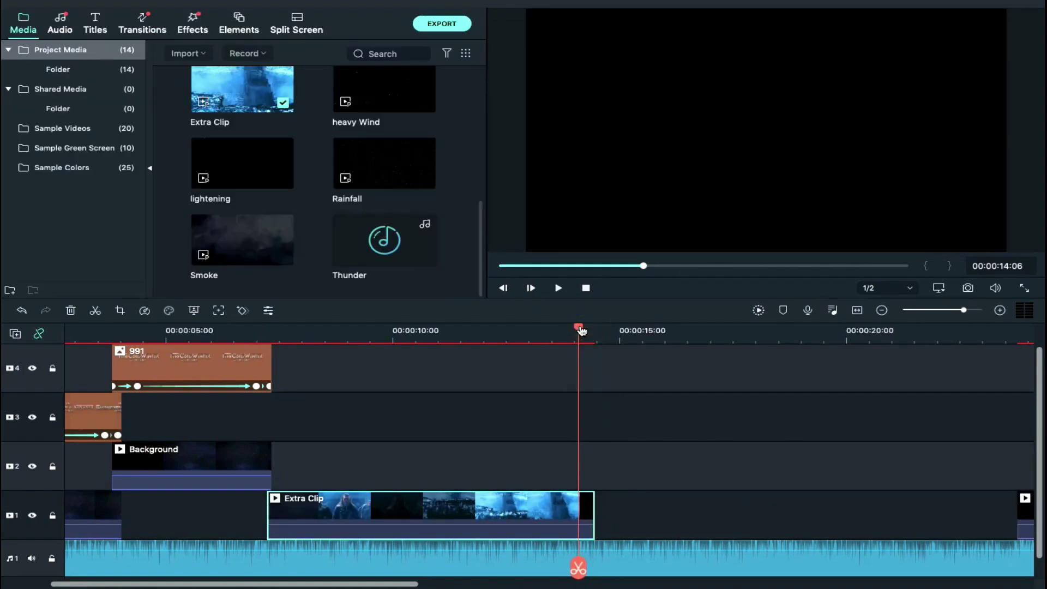
pyautogui.rightClick(521, 517)
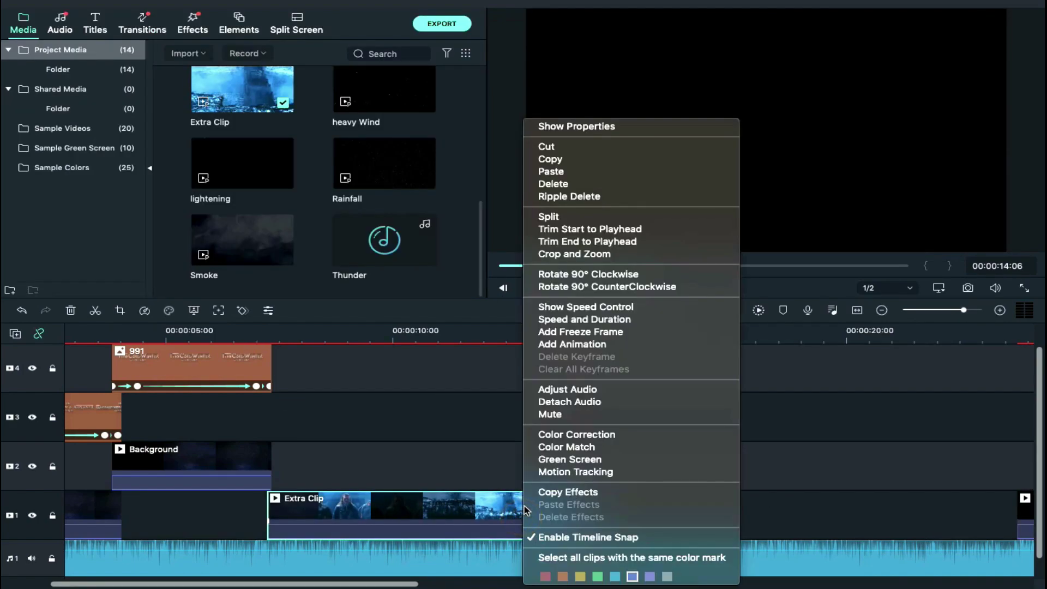
pyautogui.click(594, 320)
pyautogui.click(567, 330)
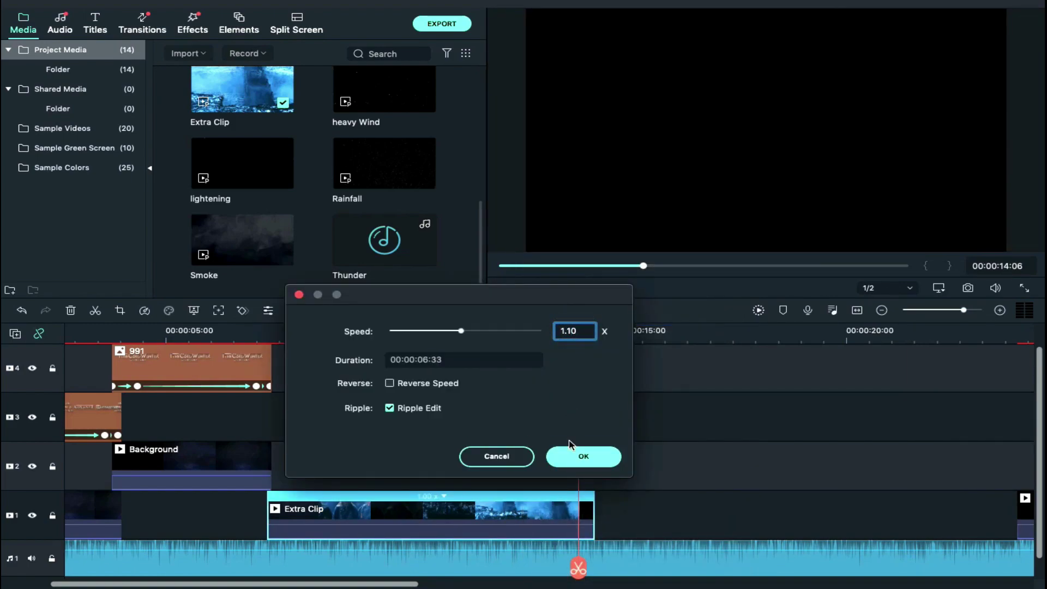
pyautogui.click(575, 463)
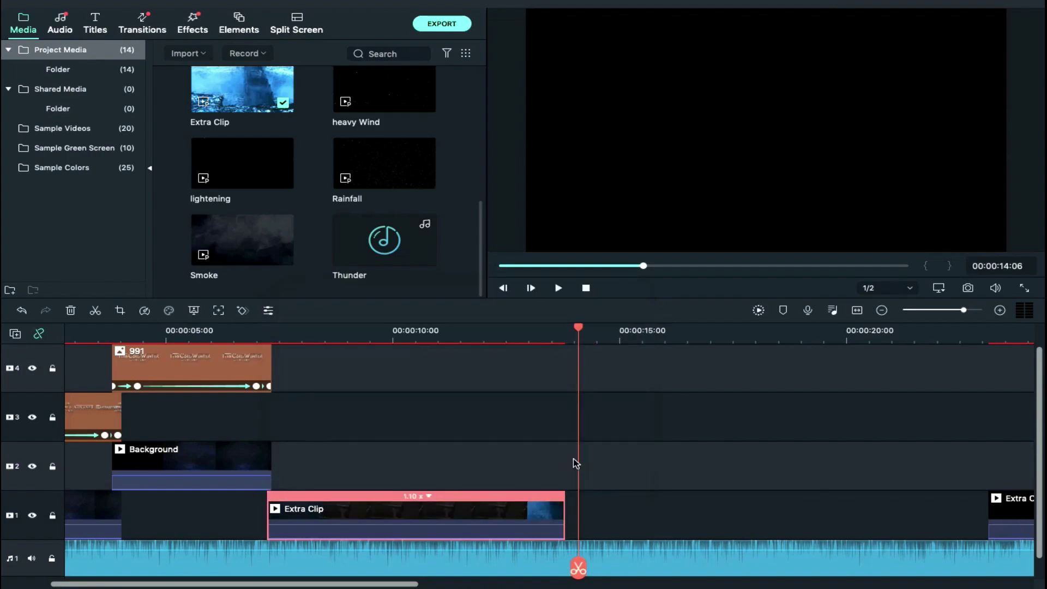
# Shift the Extra Clip's first part to slightly overlap the second Background clip's end and set its speed to 1.05x.
pyautogui.click(533, 513)
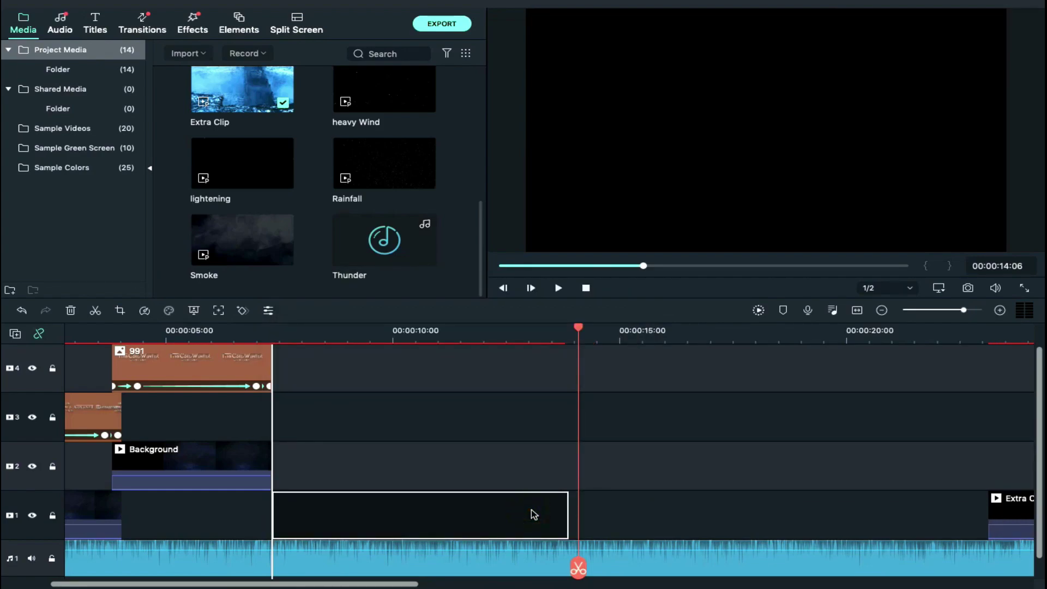
pyautogui.moveTo(528, 514); pyautogui.dragTo(528, 514)
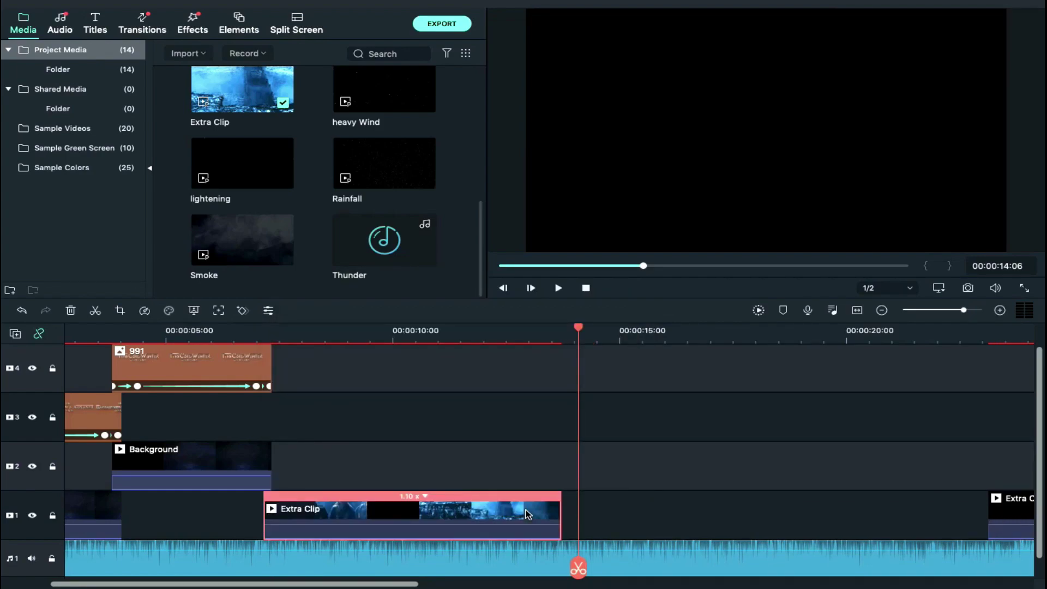
pyautogui.rightClick(528, 514)
pyautogui.click(590, 320)
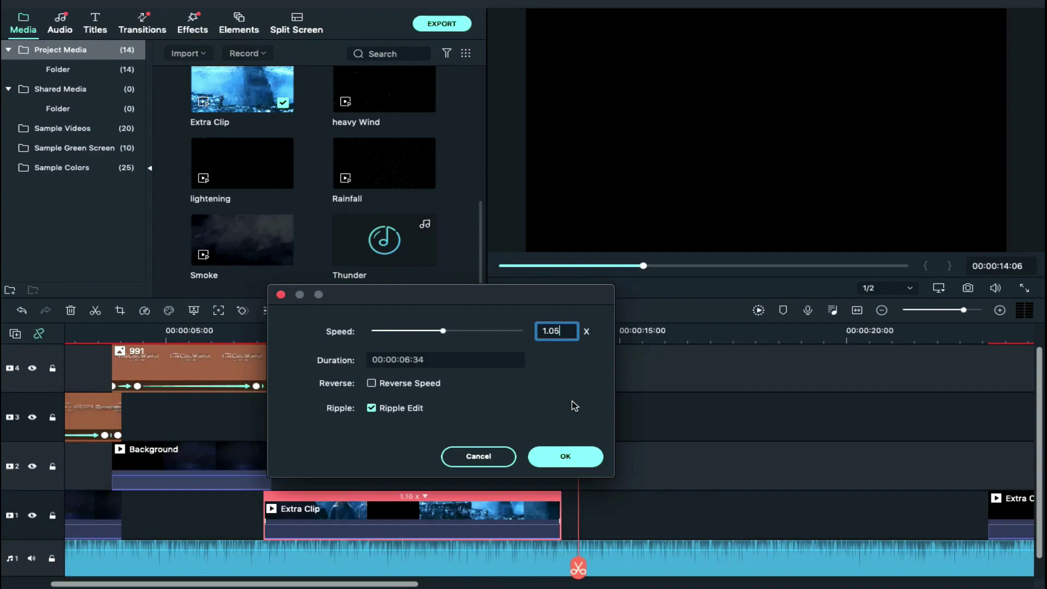
pyautogui.click(583, 451)
pyautogui.click(722, 441)
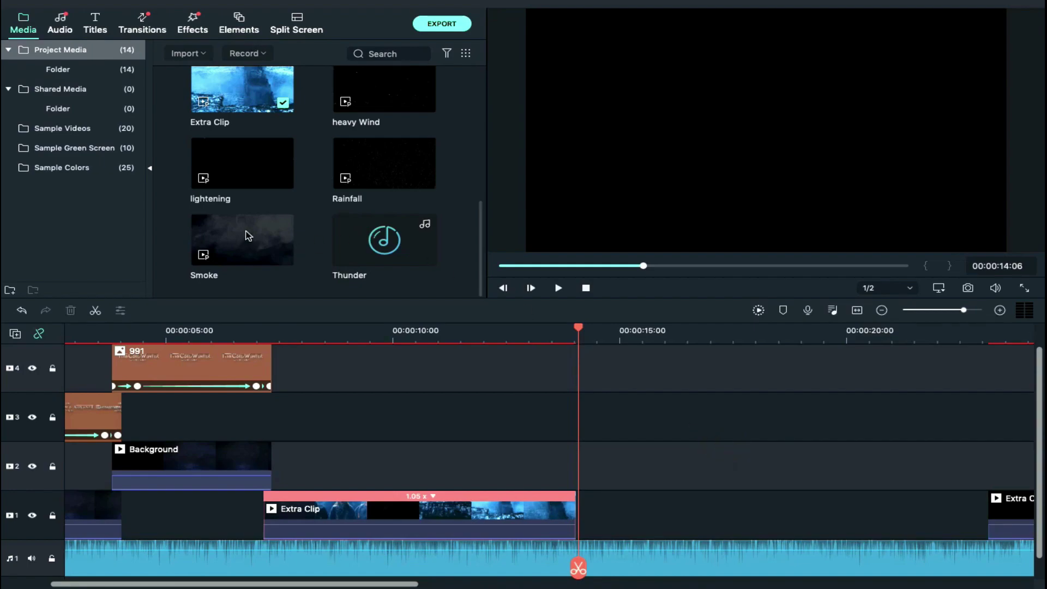
# Move title 991, title 98 and the second Background clip each up one track, leaving video track 2 empty.
pyautogui.scroll(2, 247, 234)
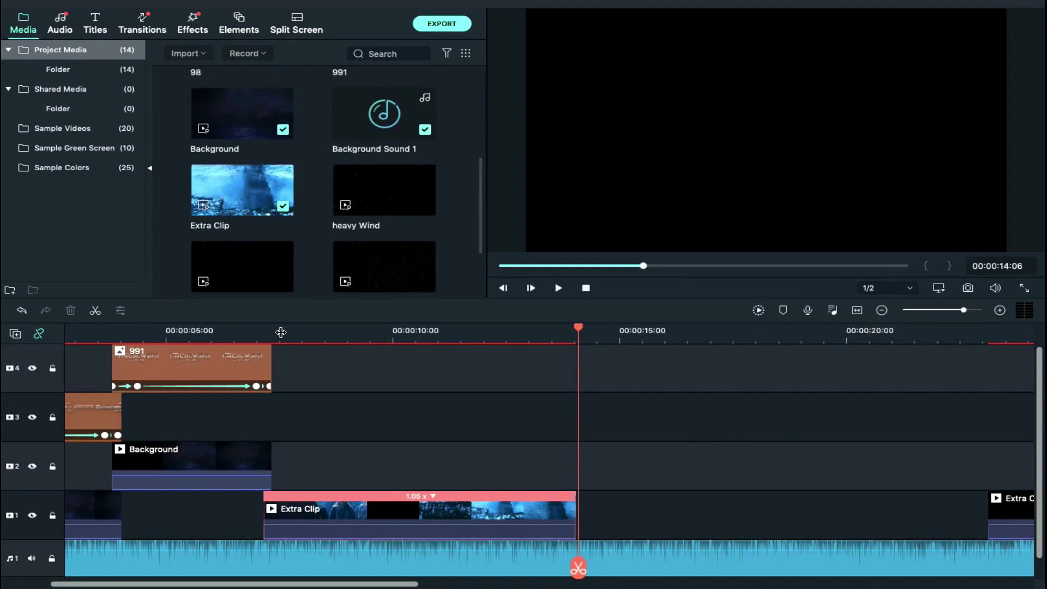
pyautogui.hscroll(-5, 312, 403)
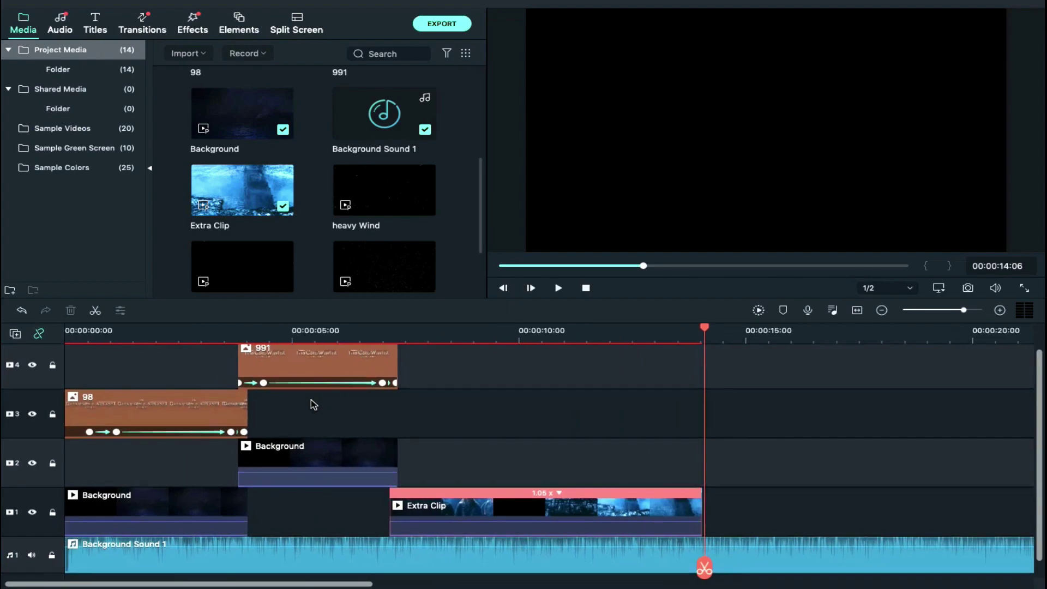
pyautogui.scroll(1, 314, 404)
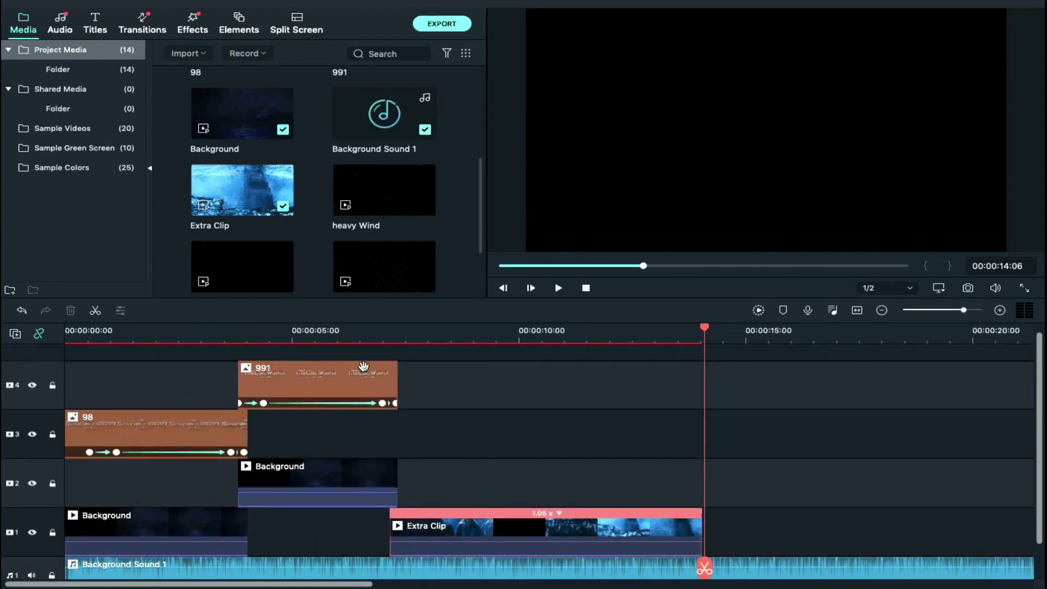
pyautogui.moveTo(351, 371); pyautogui.dragTo(353, 356)
pyautogui.moveTo(173, 427); pyautogui.dragTo(175, 409)
pyautogui.moveTo(316, 475); pyautogui.dragTo(312, 449)
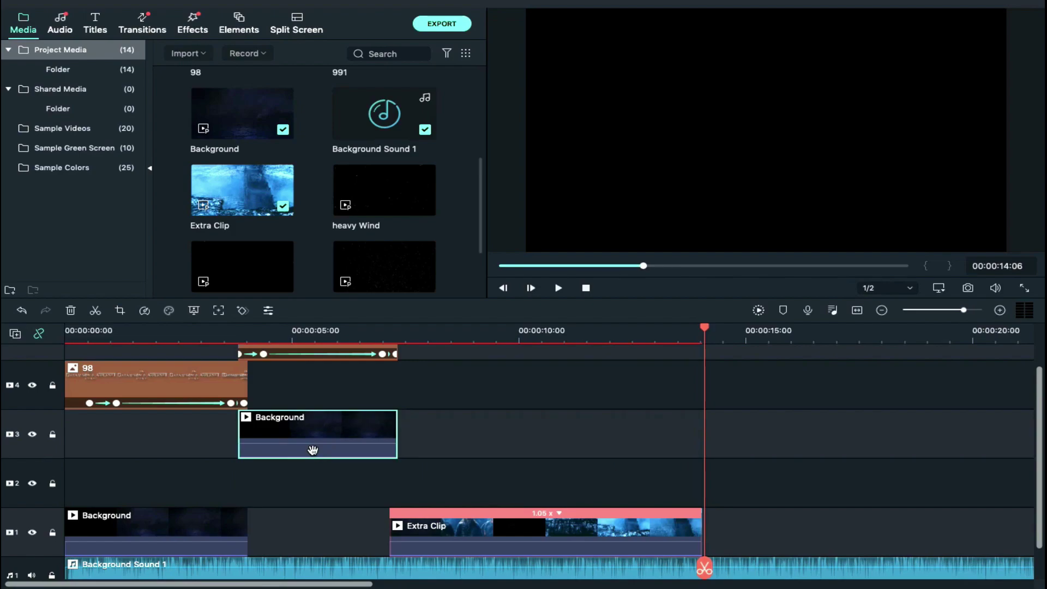
# Add another Background clip on video track 1 directly after the sped-up Extra Clip part.
pyautogui.hscroll(5, 316, 473)
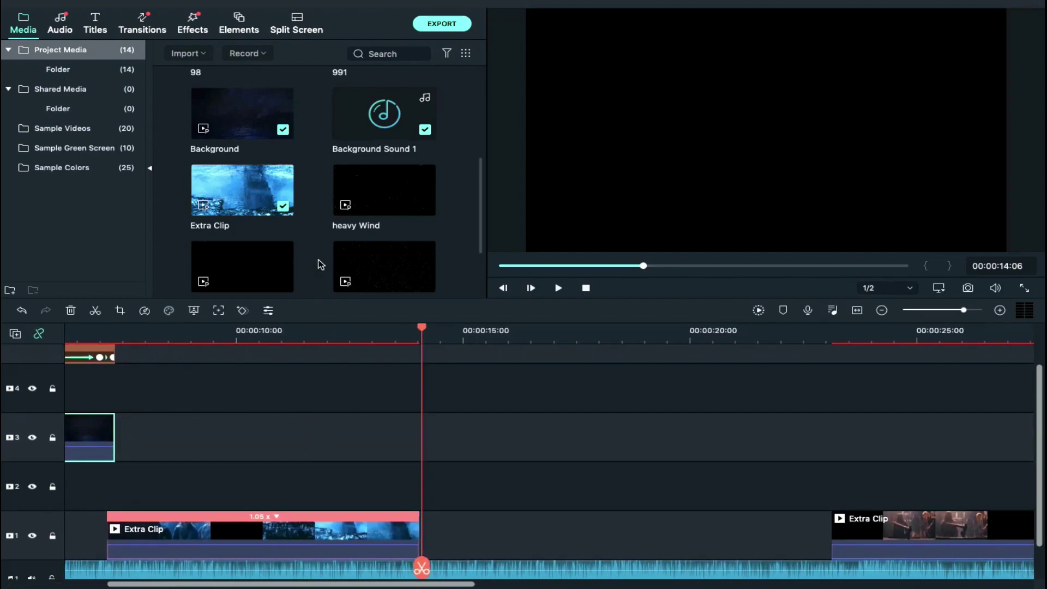
pyautogui.moveTo(248, 125); pyautogui.dragTo(422, 543)
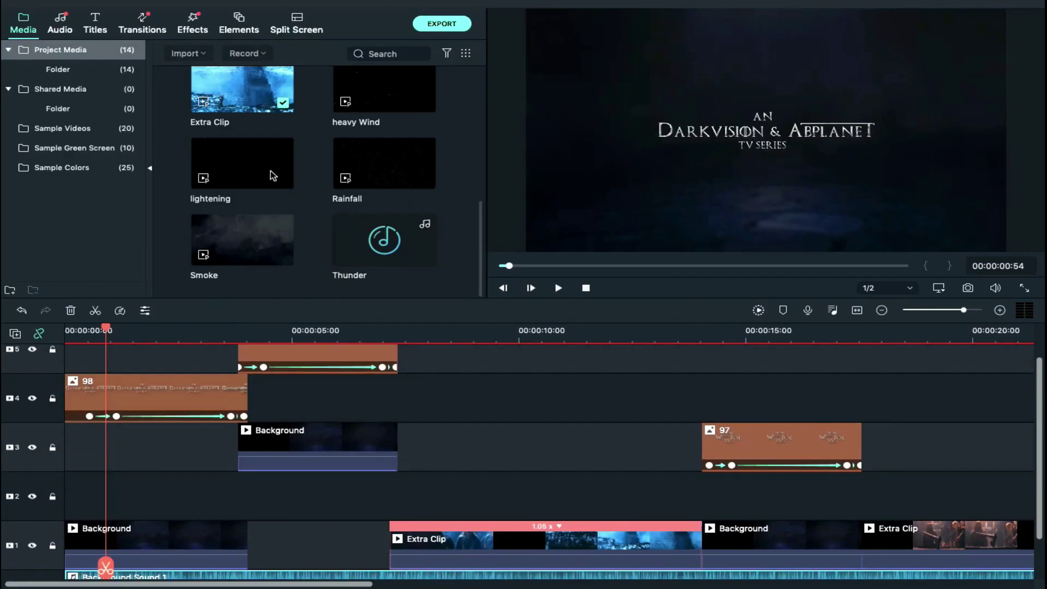
# Place the lightening clip on video track 2 above the first Background clip and set its blending mode to Color Dodge.
pyautogui.moveTo(256, 174); pyautogui.dragTo(138, 499)
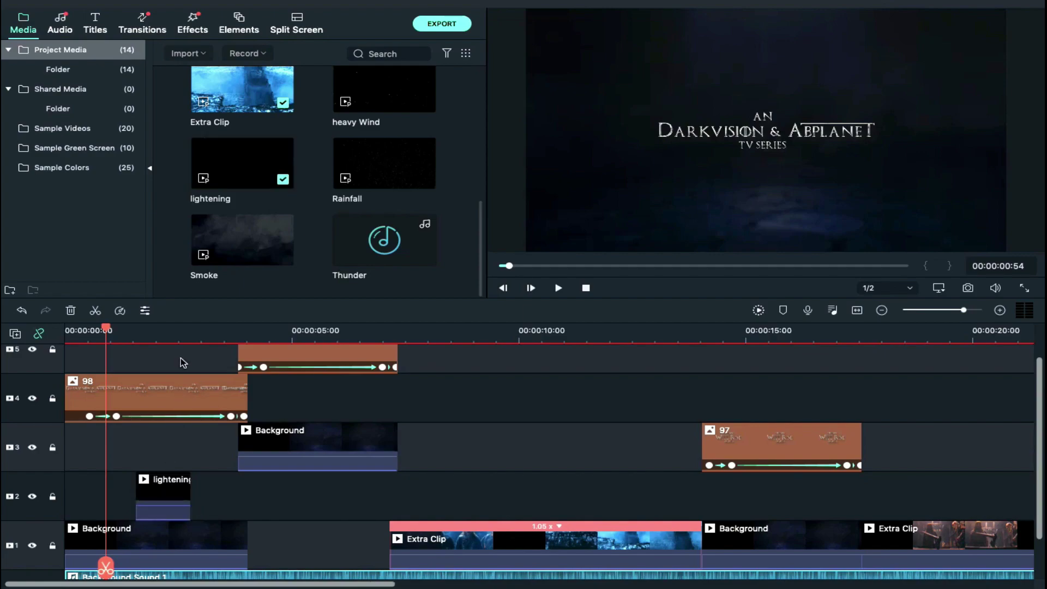
pyautogui.click(167, 339)
pyautogui.doubleClick(168, 495)
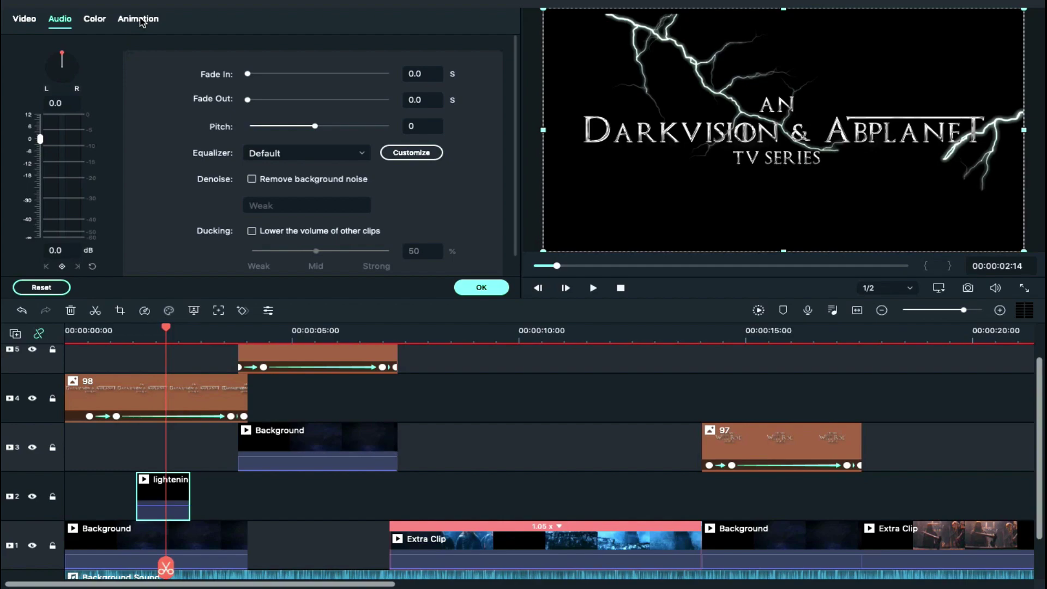
pyautogui.click(28, 20)
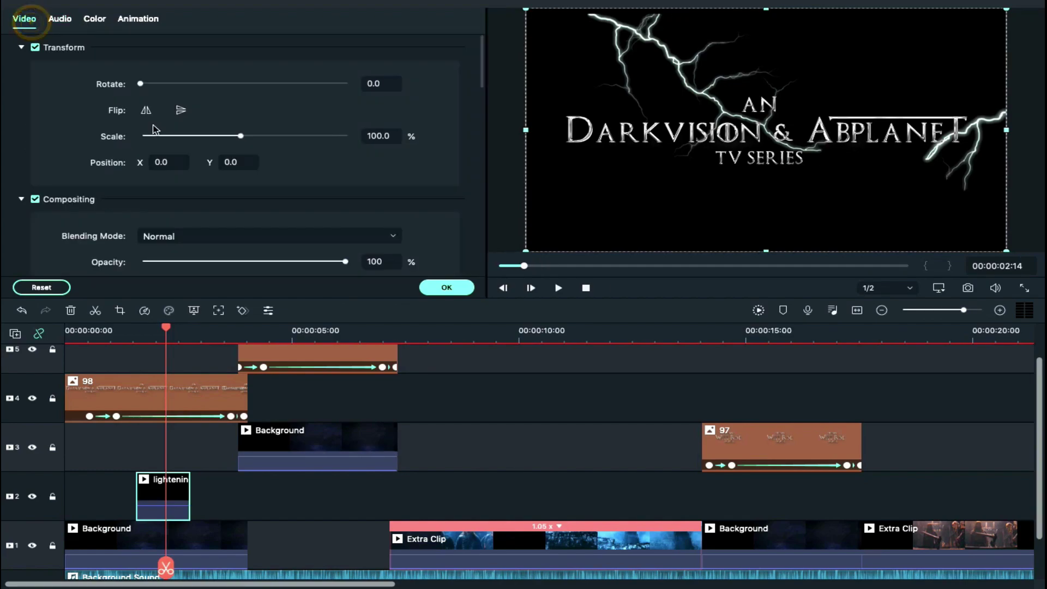
pyautogui.click(214, 237)
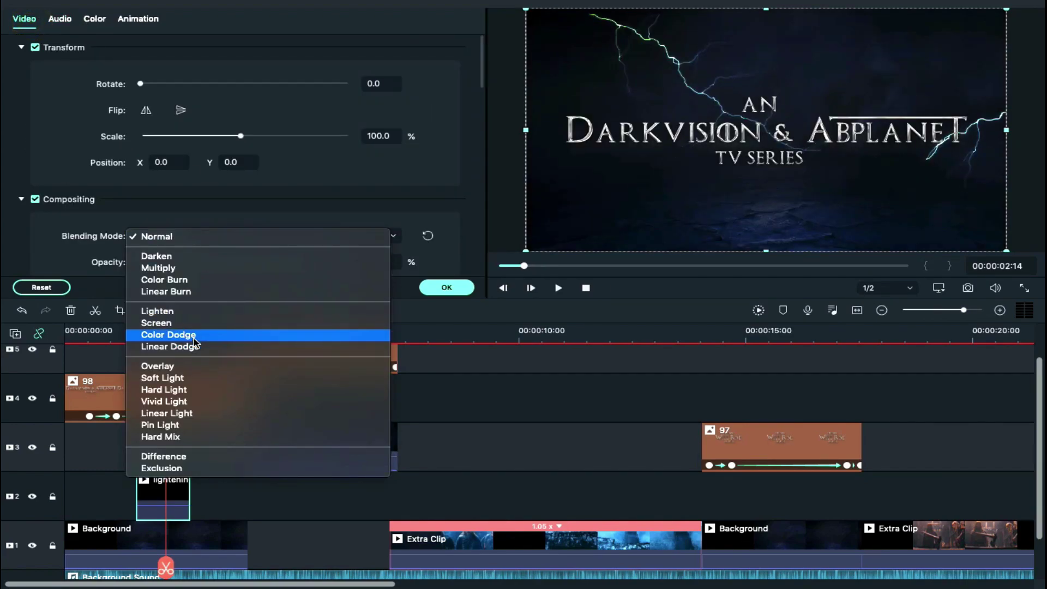
pyautogui.click(168, 334)
# Apply the Black&White preset to the lightening clip in Advanced Color Tuning.
pyautogui.click(95, 23)
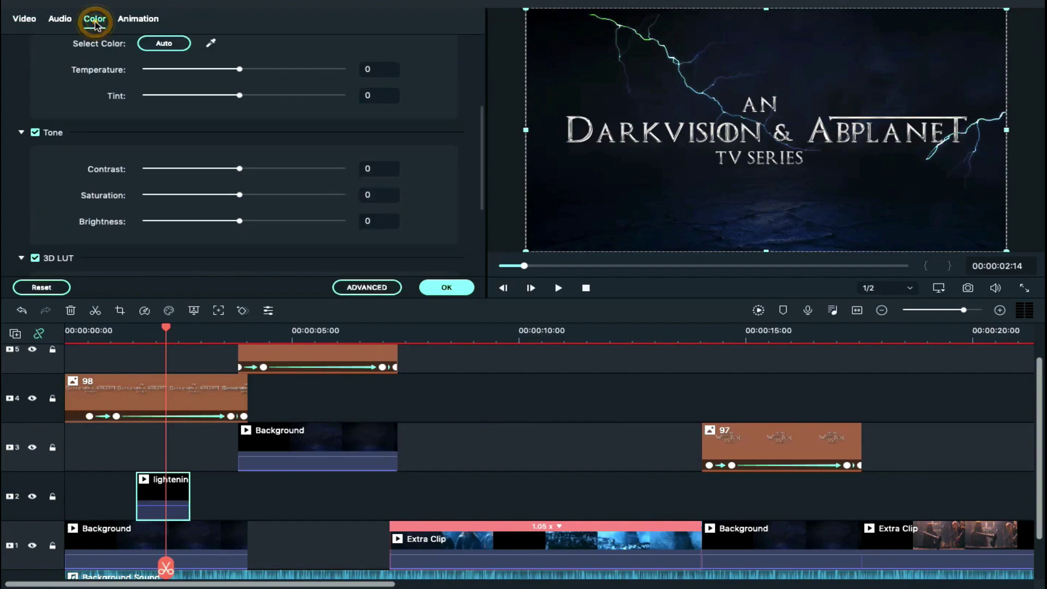
pyautogui.click(371, 287)
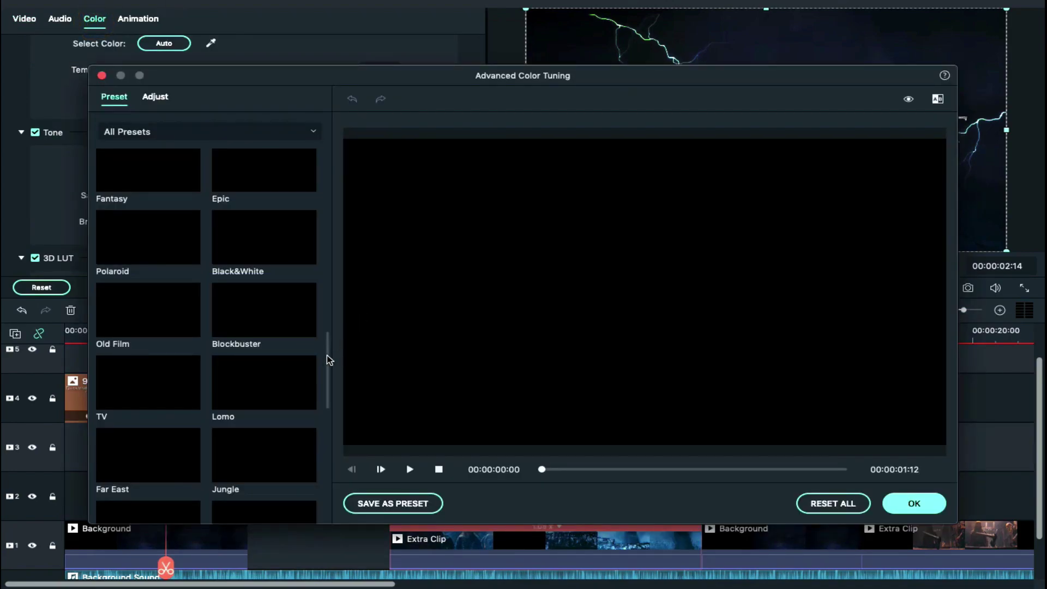
pyautogui.click(284, 252)
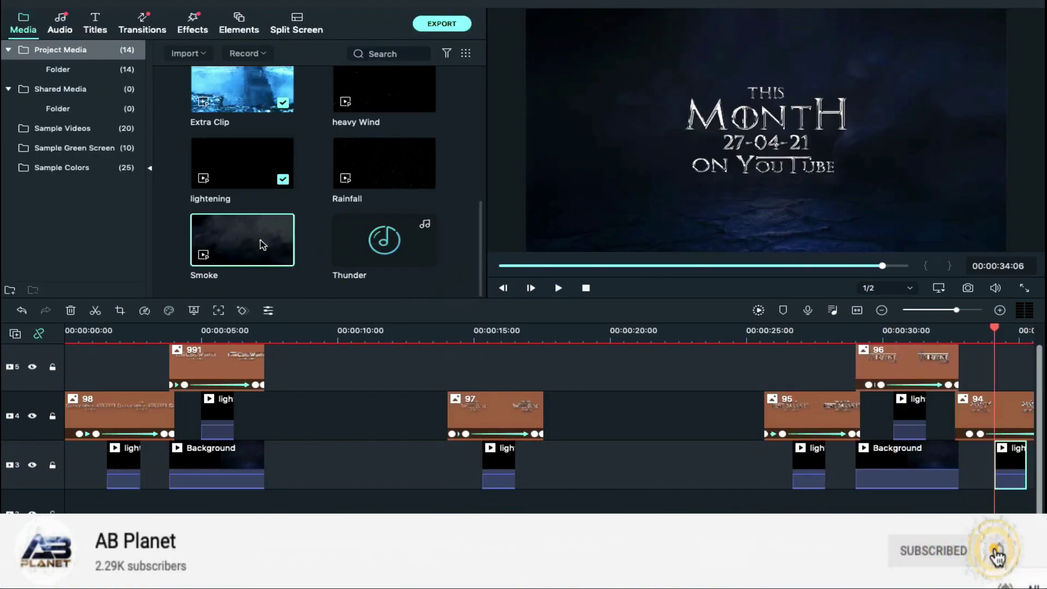
# Place the Smoke clip on video track 2 at the start of the timeline, above the first Background clip.
pyautogui.moveTo(261, 244); pyautogui.dragTo(68, 512)
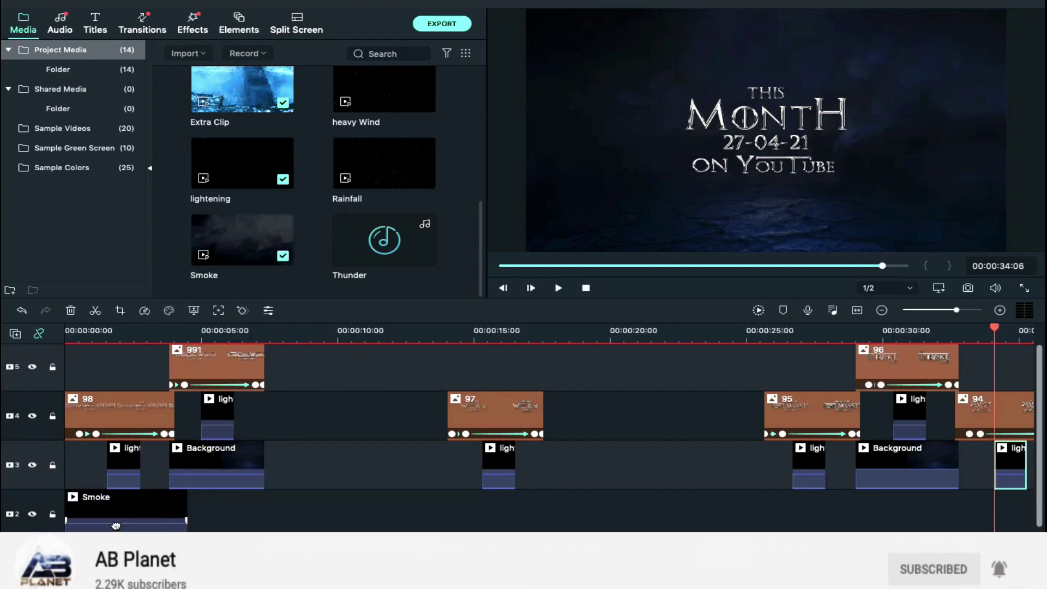
pyautogui.click(107, 342)
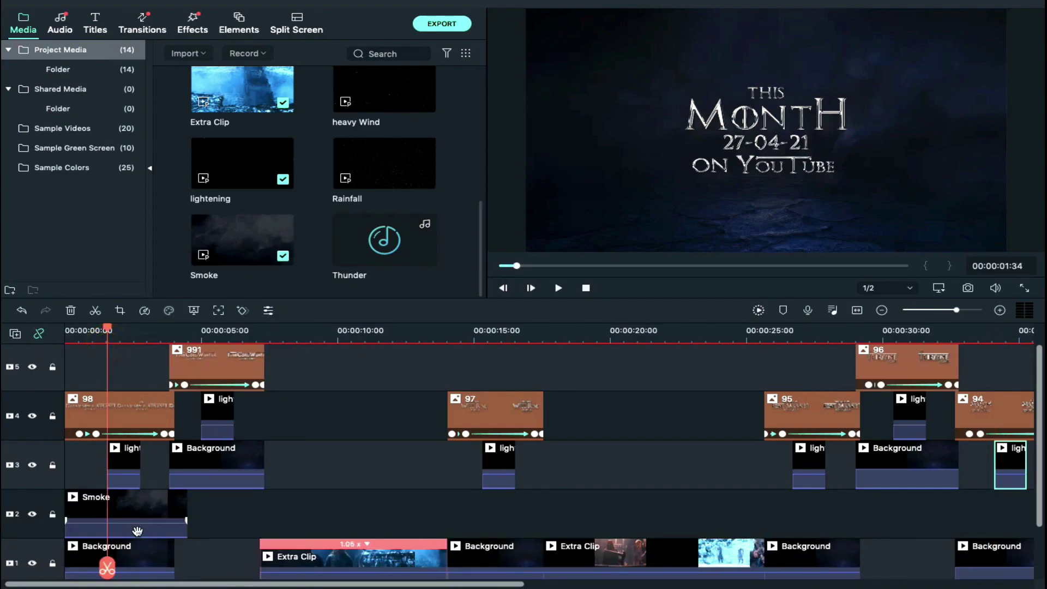
# Set the Smoke clip's blending mode to Screen, reduce its opacity, and copy it to the other title sections.
pyautogui.doubleClick(138, 510)
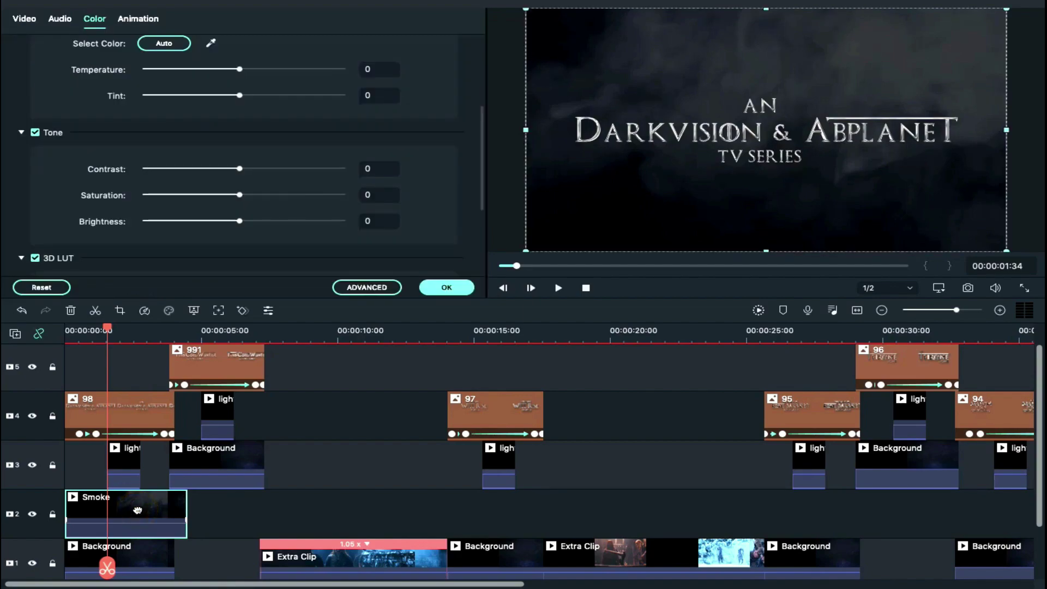
pyautogui.click(29, 20)
pyautogui.click(198, 237)
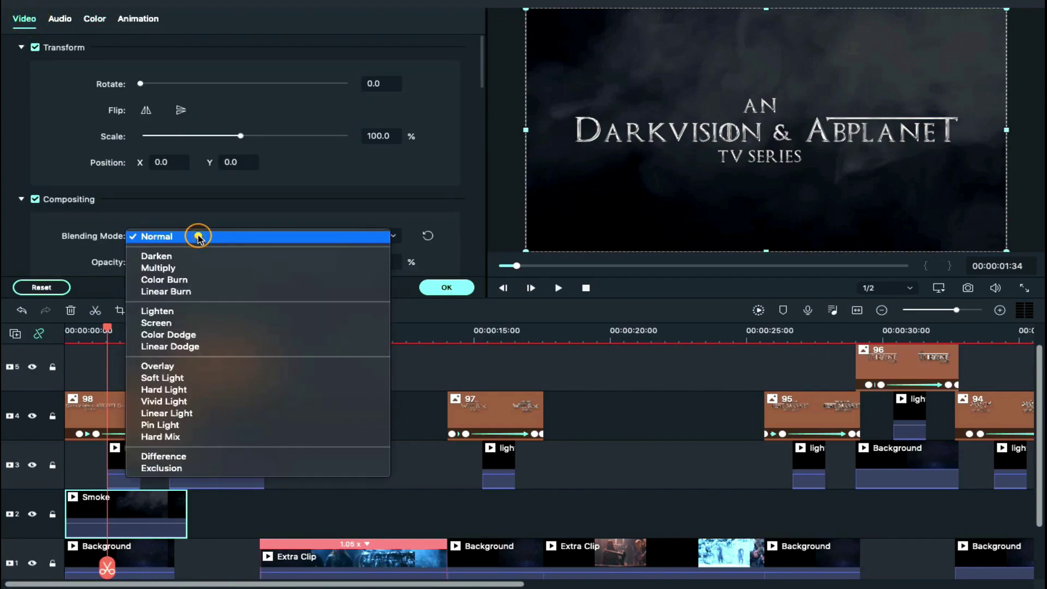
pyautogui.click(198, 324)
pyautogui.moveTo(345, 262); pyautogui.dragTo(261, 265)
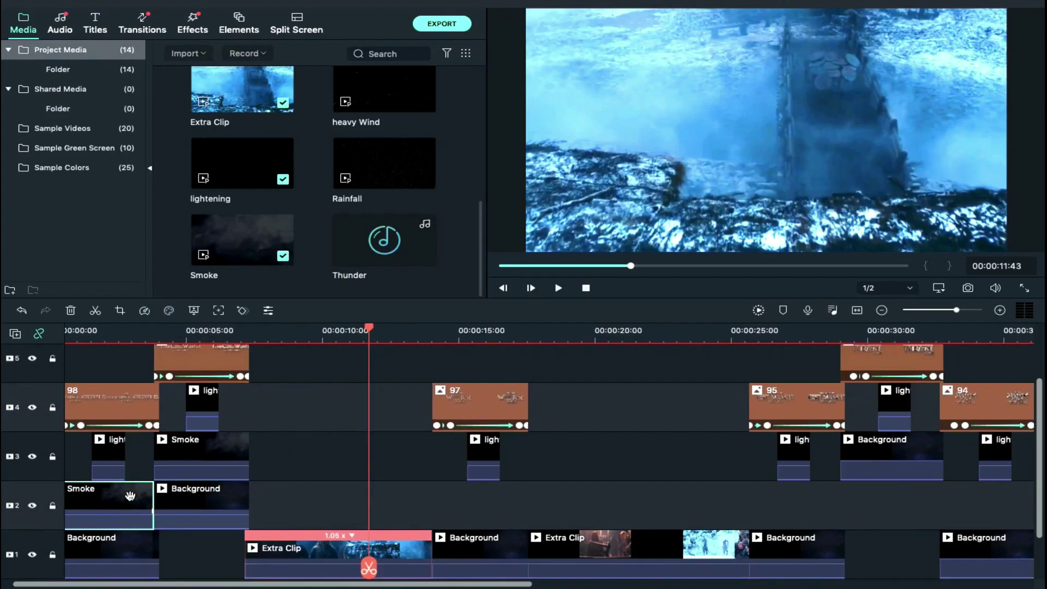
pyautogui.moveTo(128, 492); pyautogui.dragTo(654, 454)
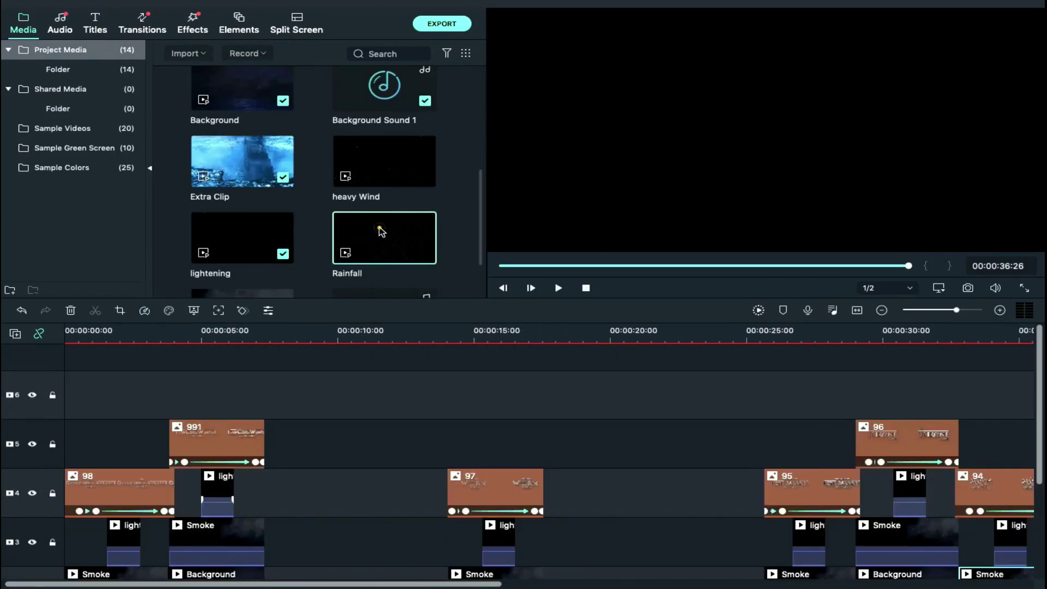
# Place the Rainfall clip on video track 6, trim it to end with title 98, and set its blending mode to Screen.
pyautogui.moveTo(355, 297); pyautogui.dragTo(180, 380)
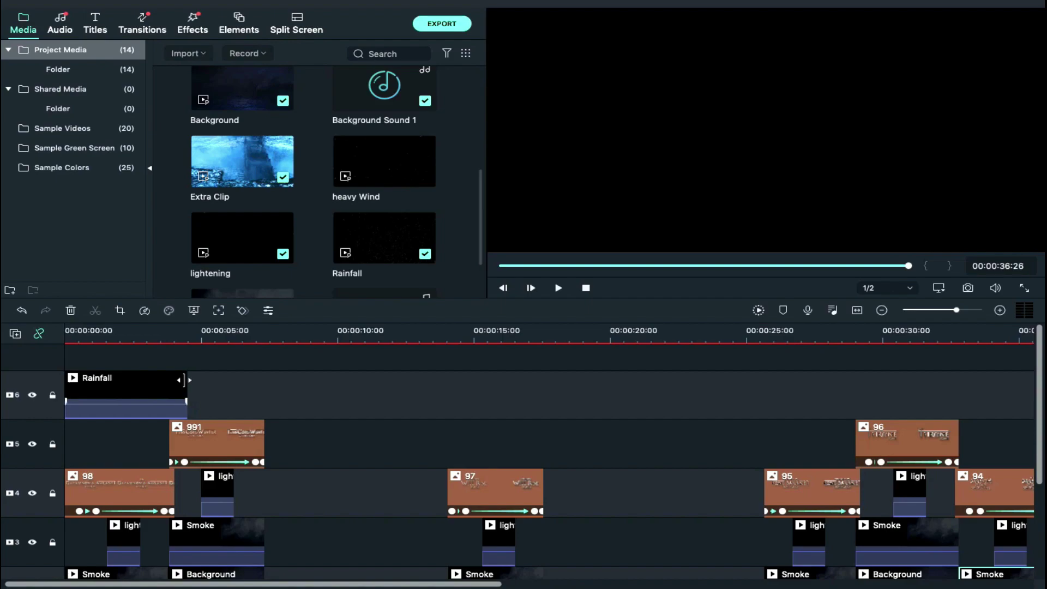
pyautogui.moveTo(185, 380)
pyautogui.mouseDown()
pyautogui.moveTo(195, 381)
pyautogui.moveTo(174, 380)
pyautogui.mouseUp()
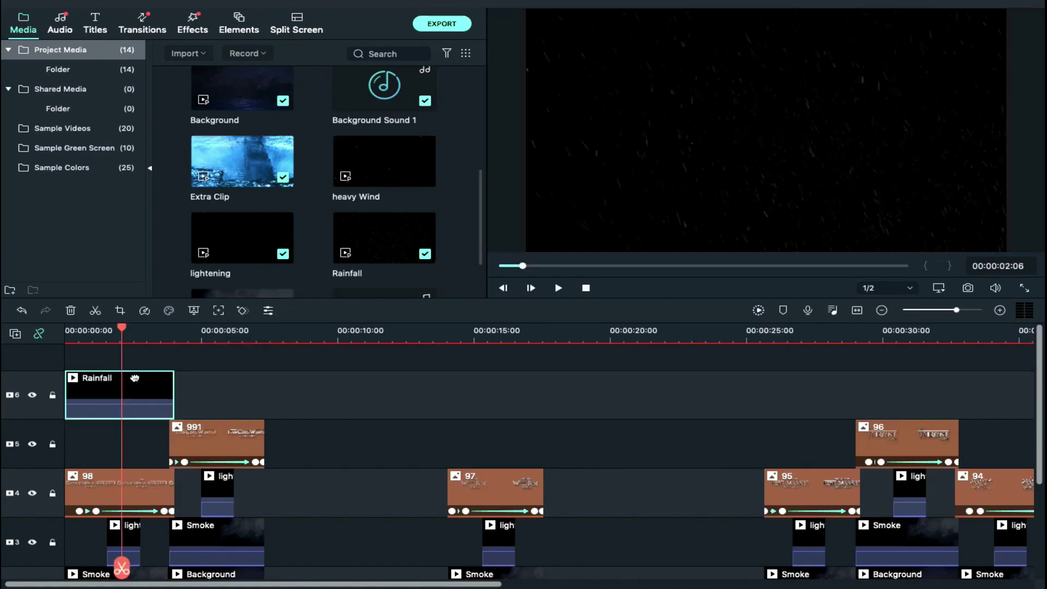
pyautogui.doubleClick(134, 377)
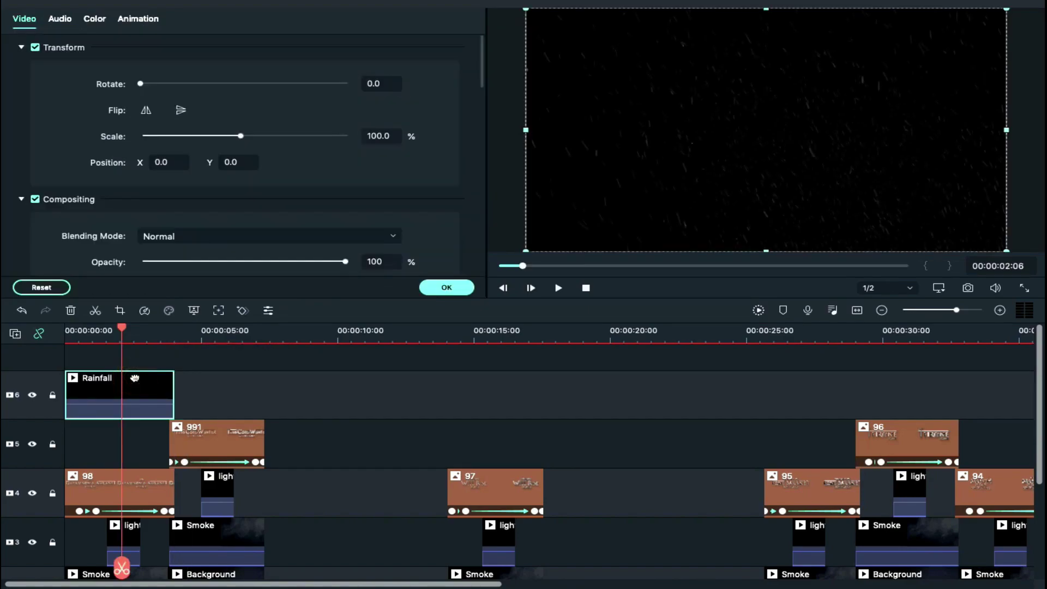
pyautogui.click(158, 243)
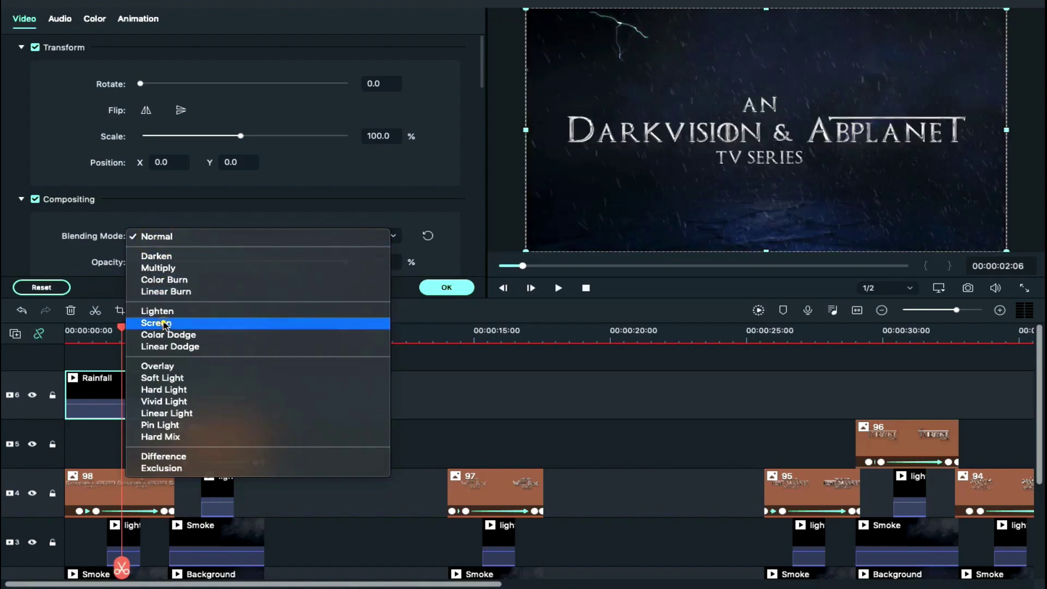
pyautogui.click(165, 324)
# Copy the blended Rainfall clip along video track 6 above titles 991, 97, 95, 96 and 94, fitted to each title section.
pyautogui.click(141, 380)
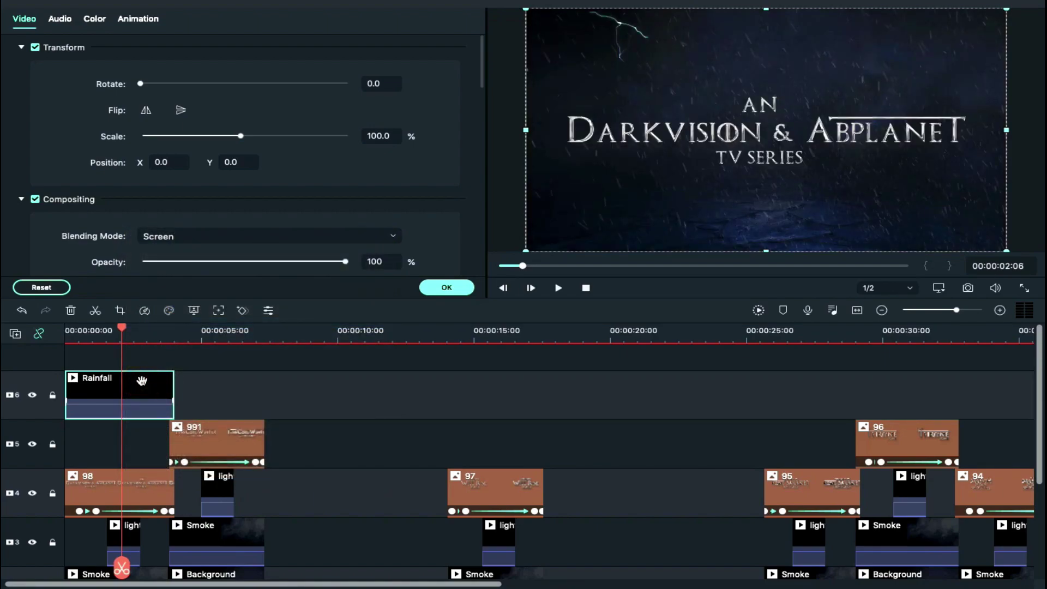
pyautogui.moveTo(178, 342); pyautogui.dragTo(766, 332)
pyautogui.hotkey('ctrl', 'v')
pyautogui.hotkey('ctrl', 'v')
pyautogui.hotkey('ctrl', 'v')
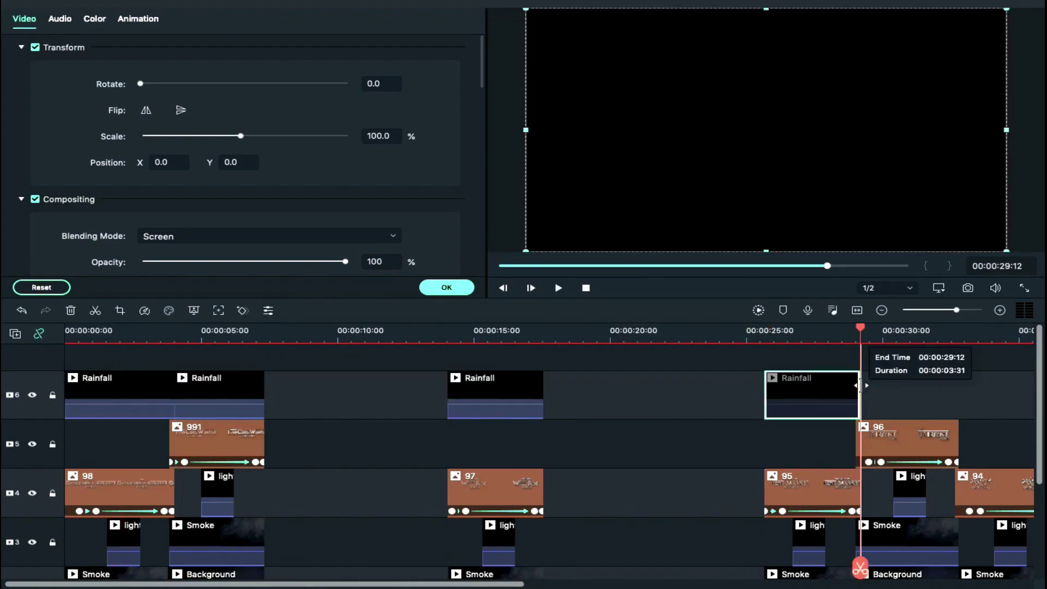
pyautogui.hotkey('ctrl', 'v')
pyautogui.hotkey('ctrl', 'v')
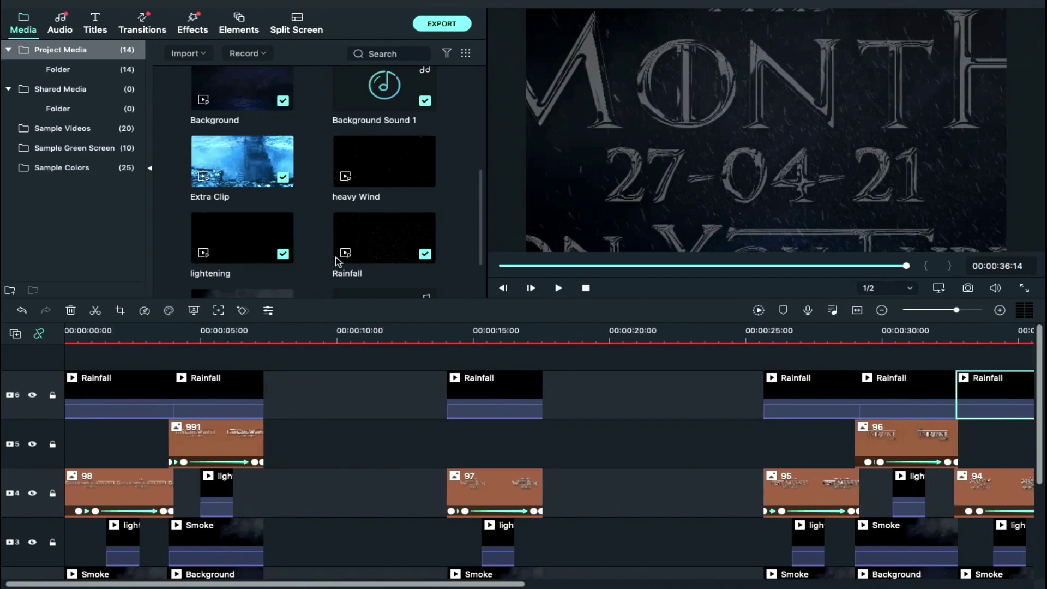
# Place the heavy Wind clip on video track 7 at the timeline start and trim it to the first Rainfall clip's end.
pyautogui.moveTo(357, 180)
pyautogui.mouseDown()
pyautogui.moveTo(328, 305)
pyautogui.moveTo(143, 390)
pyautogui.moveTo(77, 360)
pyautogui.moveTo(183, 360)
pyautogui.moveTo(173, 353)
pyautogui.mouseUp()
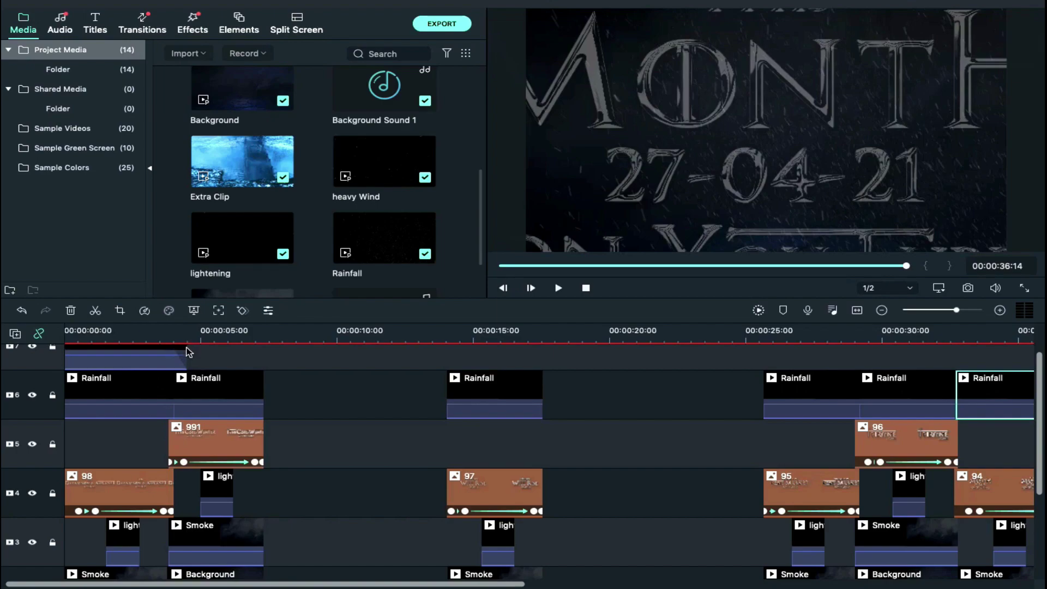
pyautogui.scroll(2, 188, 357)
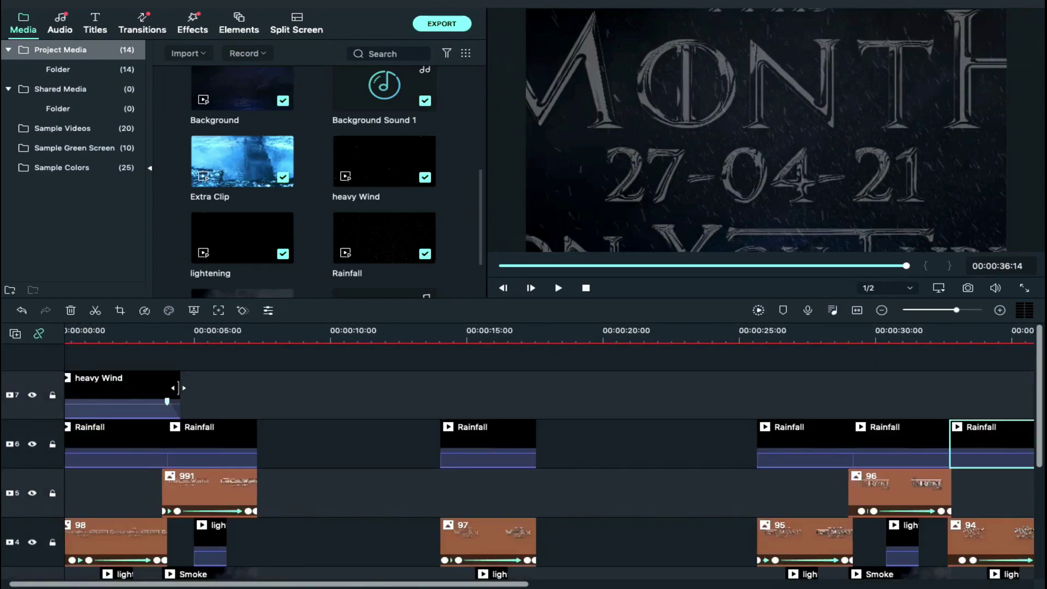
pyautogui.moveTo(178, 384)
pyautogui.mouseDown()
pyautogui.moveTo(140, 382)
pyautogui.moveTo(166, 401)
pyautogui.mouseUp()
pyautogui.click(105, 334)
# Set the heavy Wind clip's blending mode to Screen and its opacity to 50%.
pyautogui.click(118, 391)
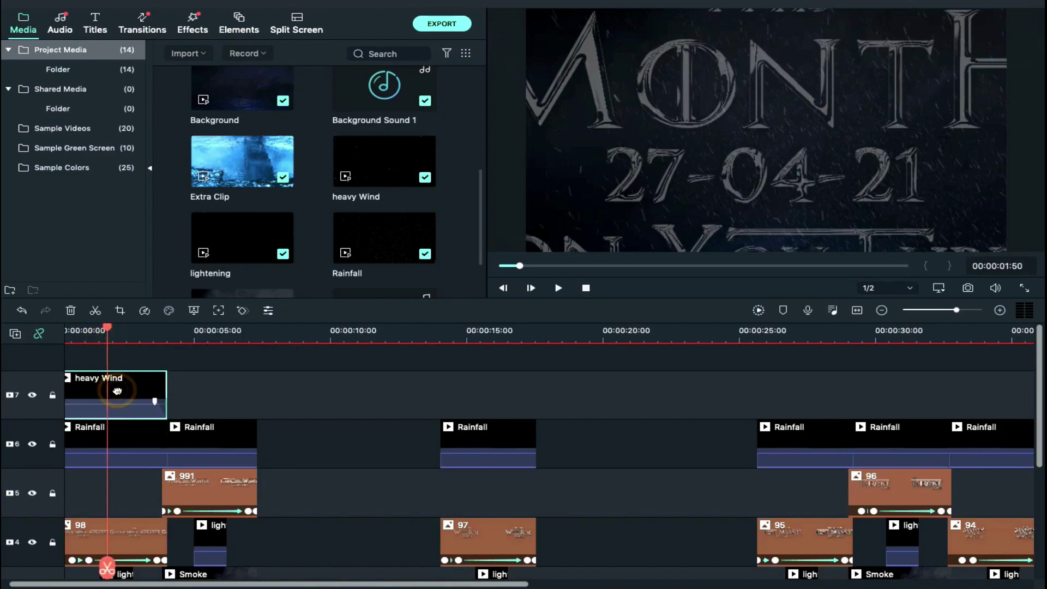
pyautogui.click(184, 238)
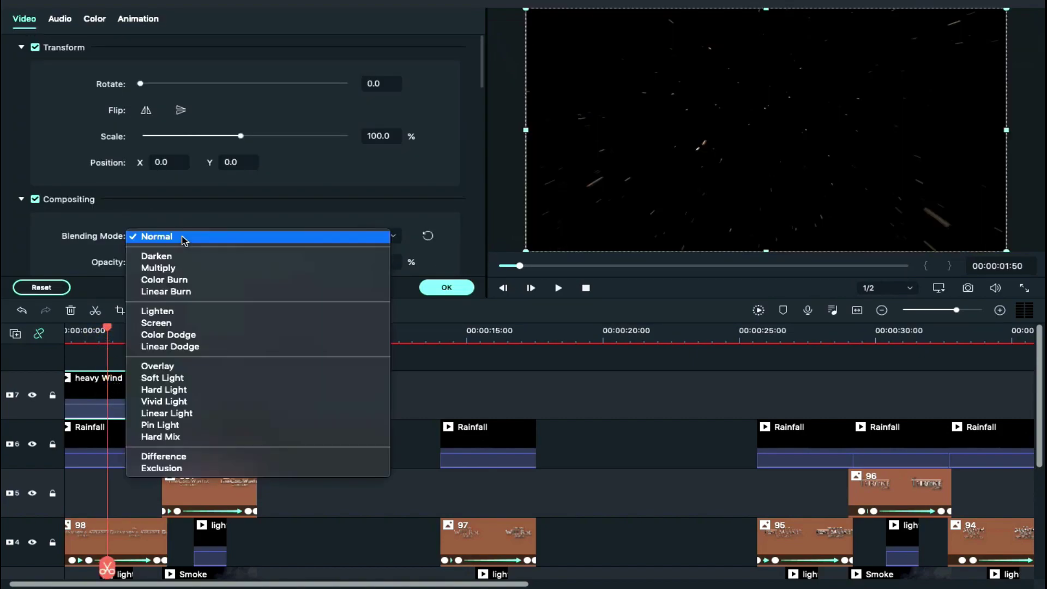
pyautogui.click(170, 325)
pyautogui.click(240, 261)
pyautogui.click(240, 262)
pyautogui.doubleClick(381, 261)
pyautogui.press('BackSpace')
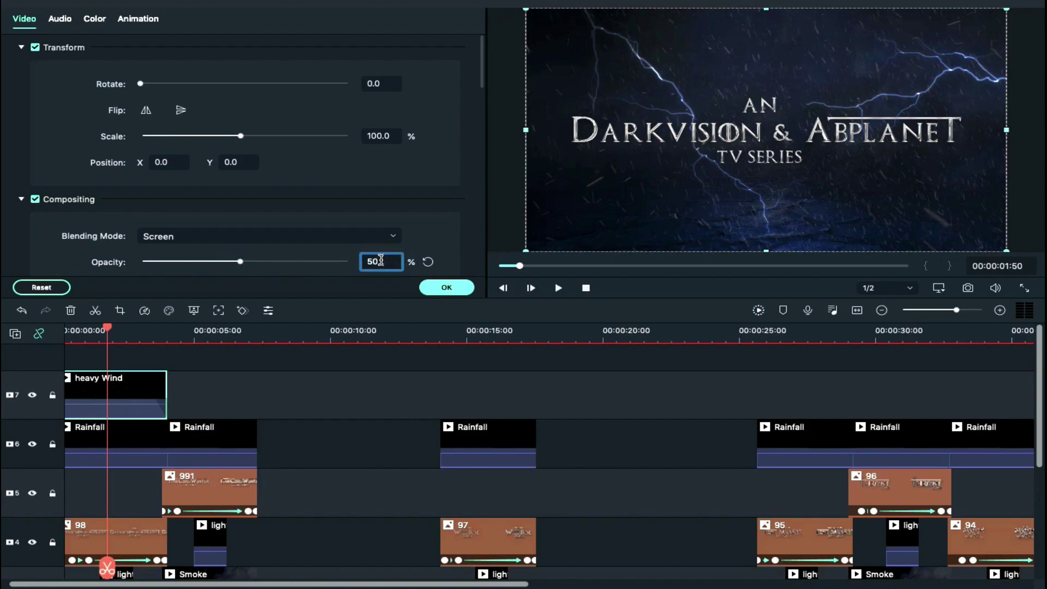
# Copy the blended heavy Wind clip along video track 7 above each remaining Rainfall clip, matching their lengths.
pyautogui.click(134, 380)
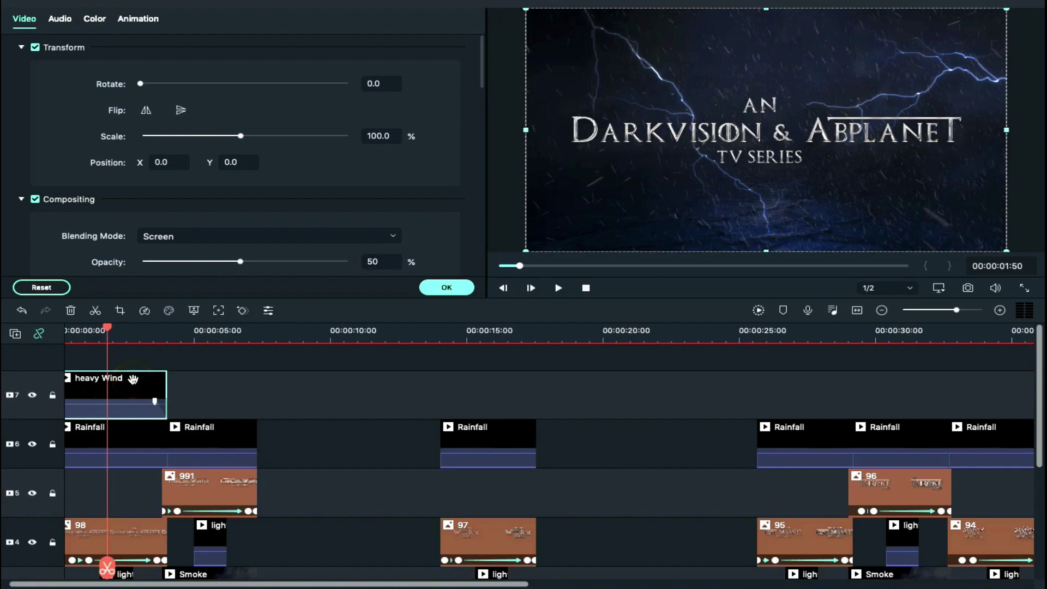
pyautogui.click(172, 338)
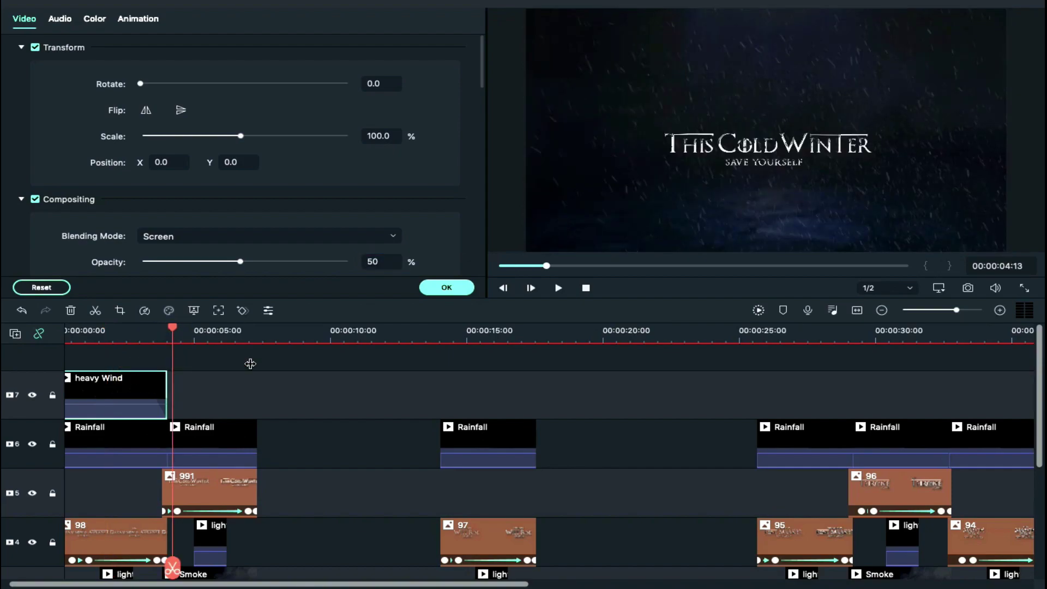
pyautogui.hotkey('ctrl', 'v')
pyautogui.press('Down')
pyautogui.hotkey('ctrl', 'v')
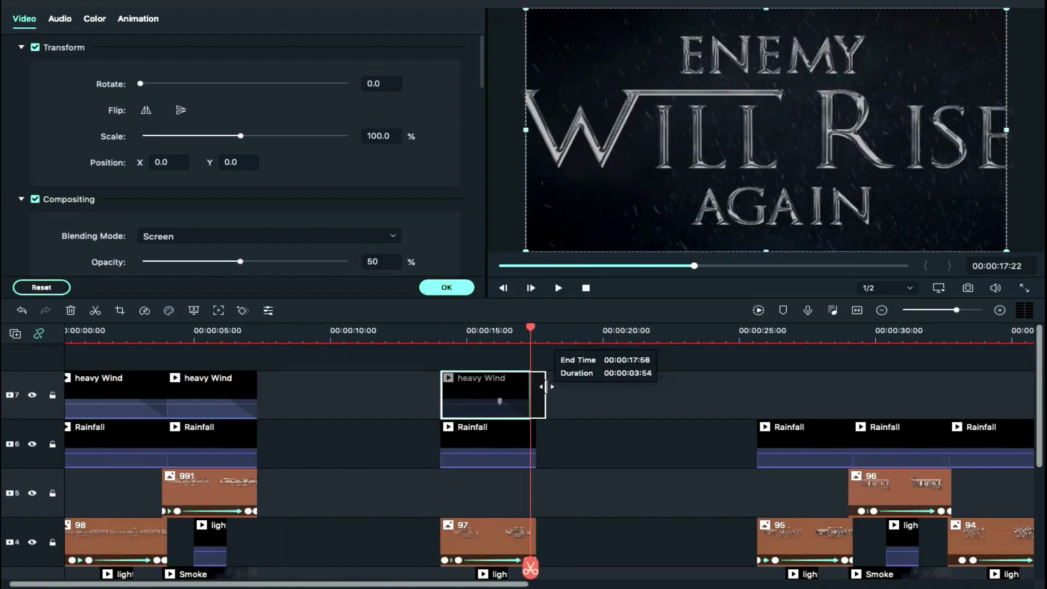
pyautogui.press('Down')
pyautogui.hotkey('ctrl', 'v')
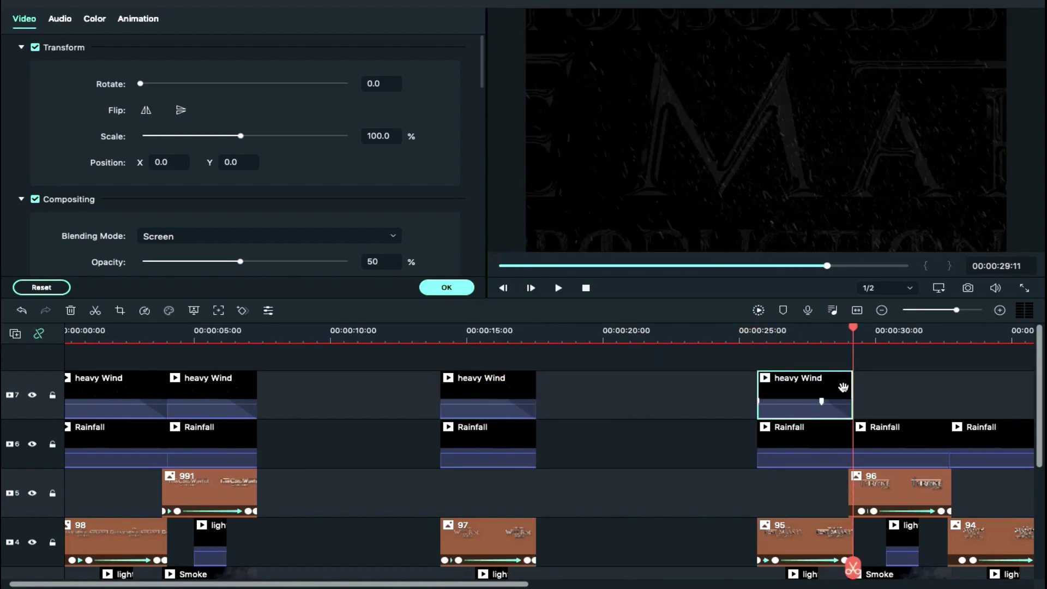
pyautogui.hotkey('ctrl', 'v')
pyautogui.hotkey('ctrl', 'v')
pyautogui.scroll(-2, 470, 533)
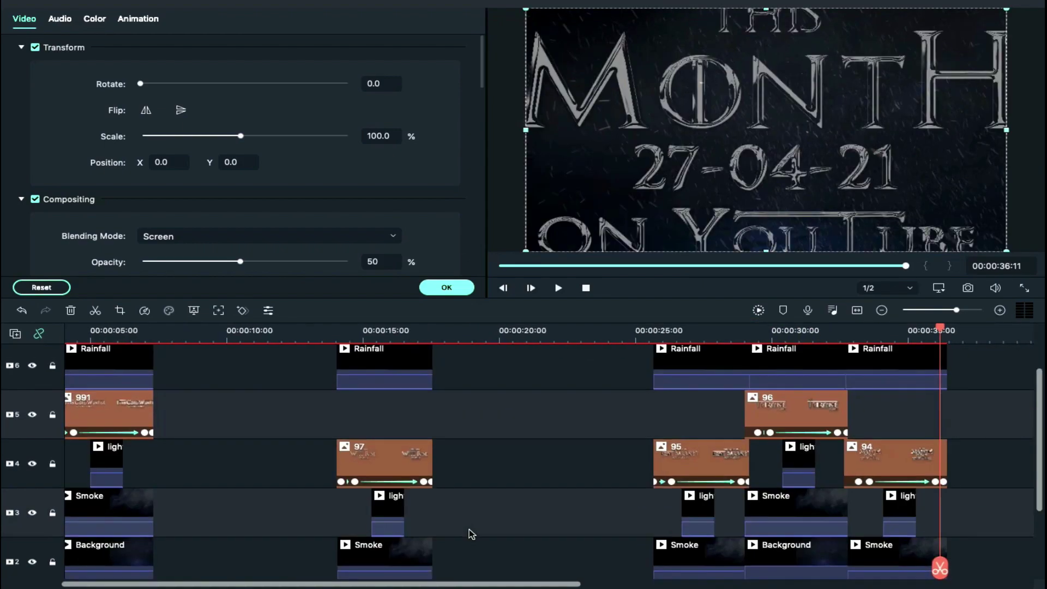
pyautogui.scroll(2, 469, 533)
pyautogui.click(446, 288)
# Add the Thunder sound on audio track 2 just before the first lightning strike and trim it to a short clip.
pyautogui.scroll(-3, 371, 254)
pyautogui.scroll(4, 370, 254)
pyautogui.scroll(-3, 370, 254)
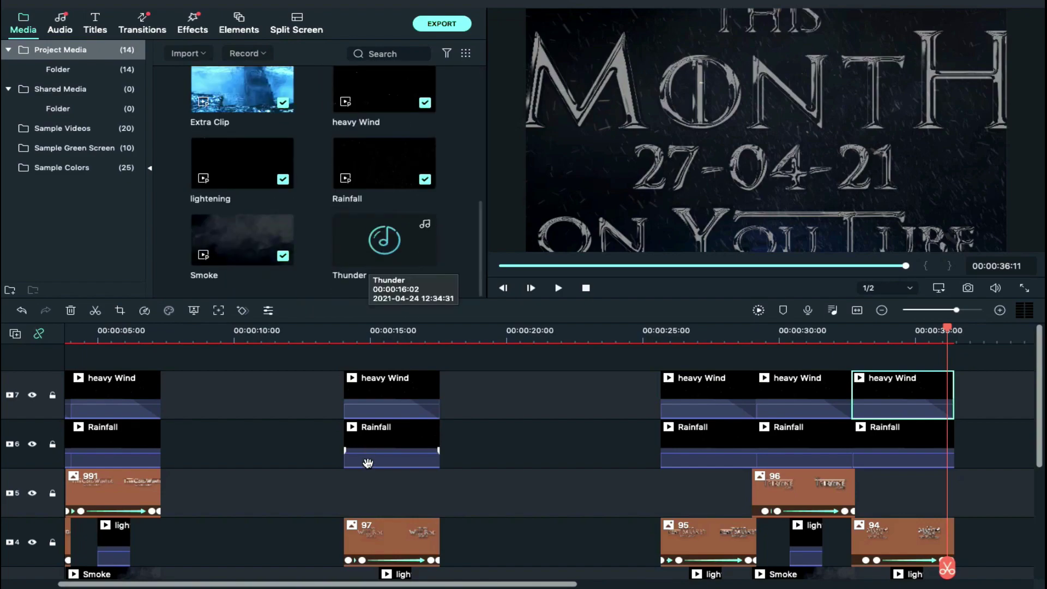
pyautogui.moveTo(384, 239); pyautogui.dragTo(103, 526)
pyautogui.click(100, 339)
pyautogui.moveTo(534, 523); pyautogui.dragTo(155, 523)
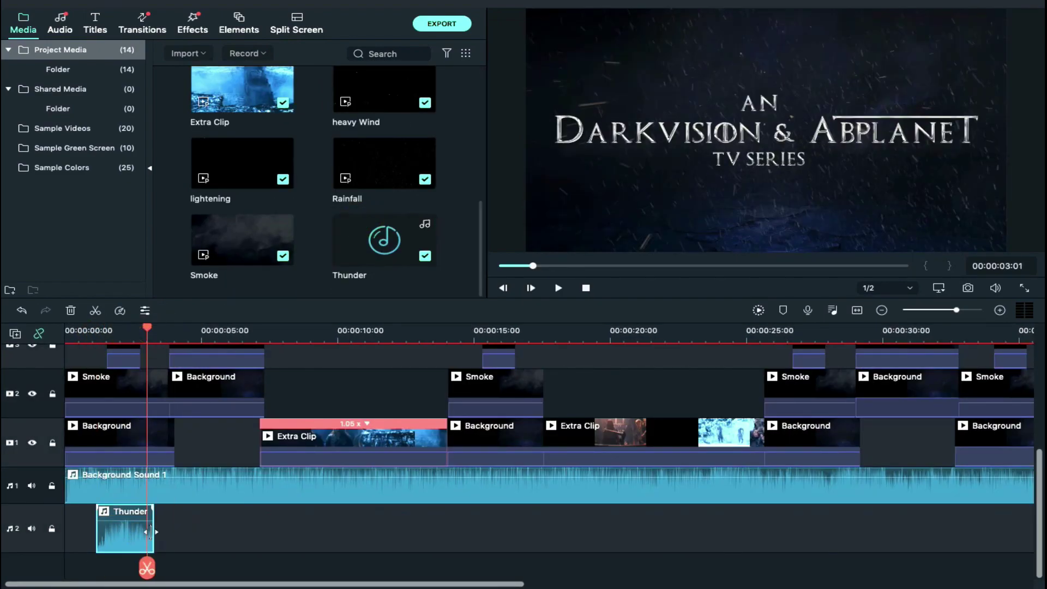
# Copy the trimmed Thunder sound along audio track 2 to match the lightning in each remaining title section.
pyautogui.scroll(1, 123, 527)
pyautogui.click(187, 336)
pyautogui.press('super+v')
pyautogui.click(467, 336)
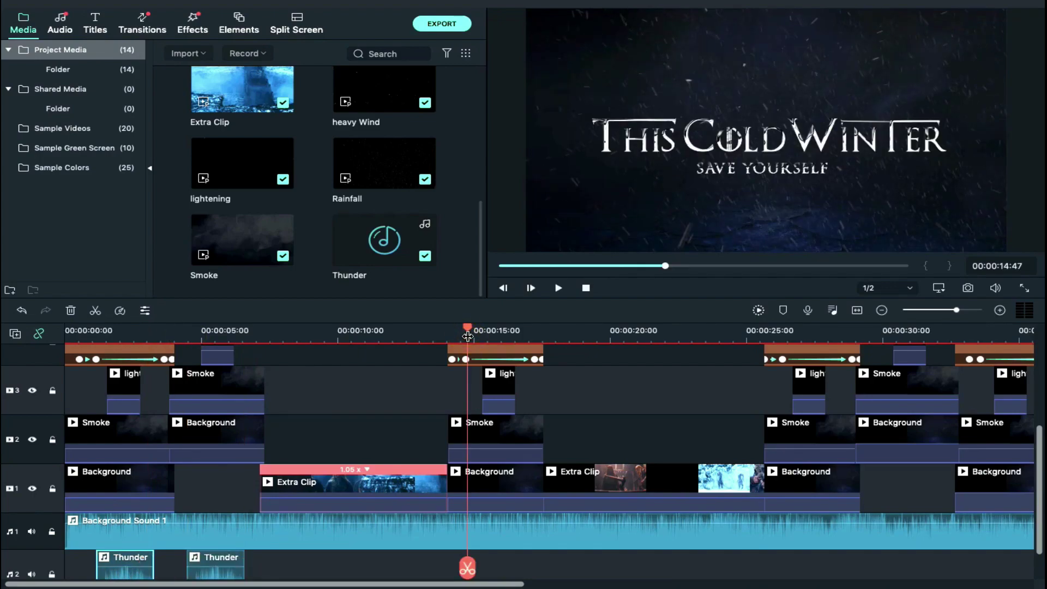
pyautogui.press('super+v')
pyautogui.click(779, 335)
pyautogui.press('super+v')
pyautogui.click(875, 334)
pyautogui.moveTo(875, 334); pyautogui.dragTo(951, 335)
pyautogui.hscroll(3, 937, 425)
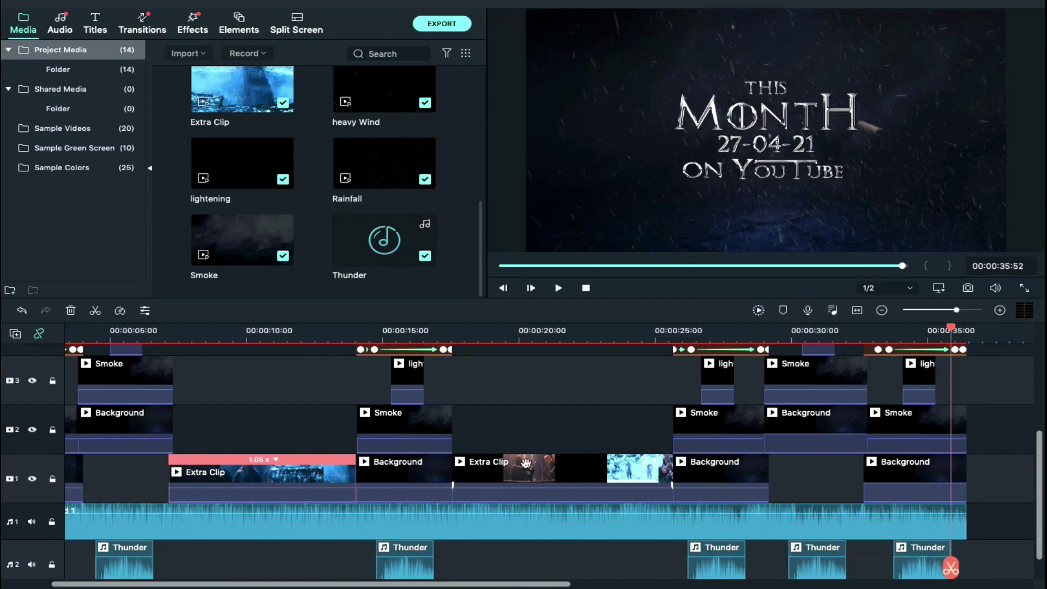
# Add the Cinema 21:9 frame overlay on video track 8 and extend it over the whole trailer to 00:00:36:27.
pyautogui.scroll(2, 654, 436)
pyautogui.click(193, 23)
pyautogui.scroll(2, 222, 410)
pyautogui.hscroll(-2, 222, 410)
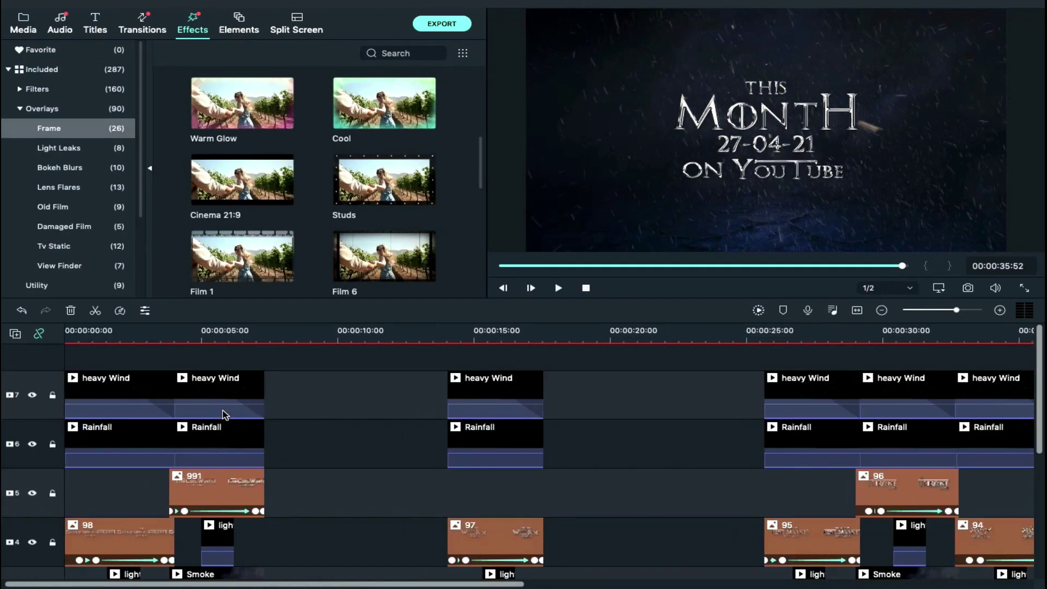
pyautogui.scroll(-5, 305, 229)
pyautogui.scroll(6, 315, 220)
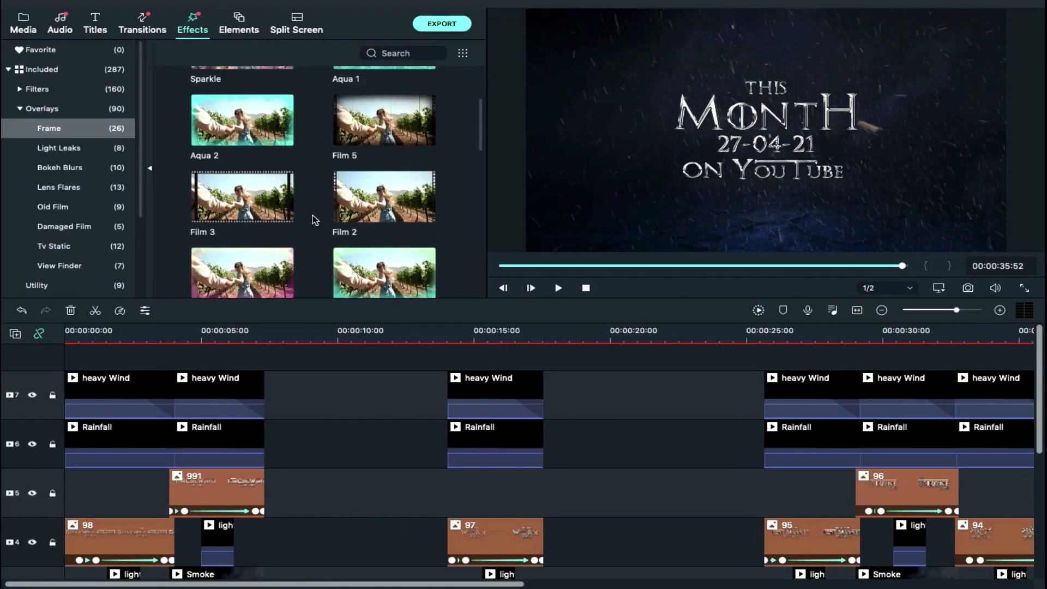
pyautogui.scroll(-2, 292, 217)
pyautogui.moveTo(257, 272); pyautogui.dragTo(79, 363)
pyautogui.moveTo(214, 359); pyautogui.dragTo(856, 365)
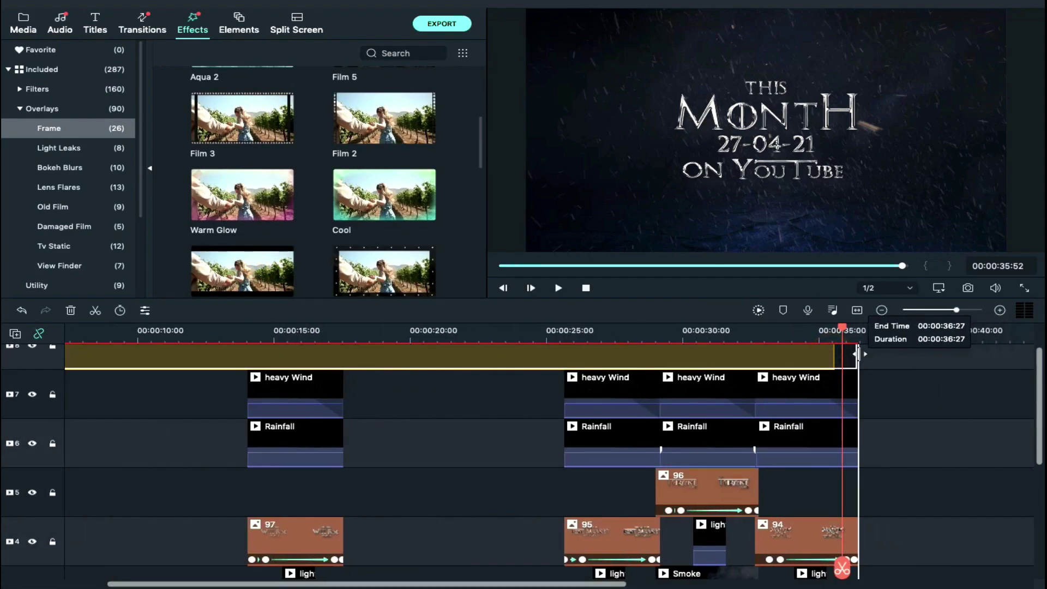
pyautogui.scroll(1, 947, 426)
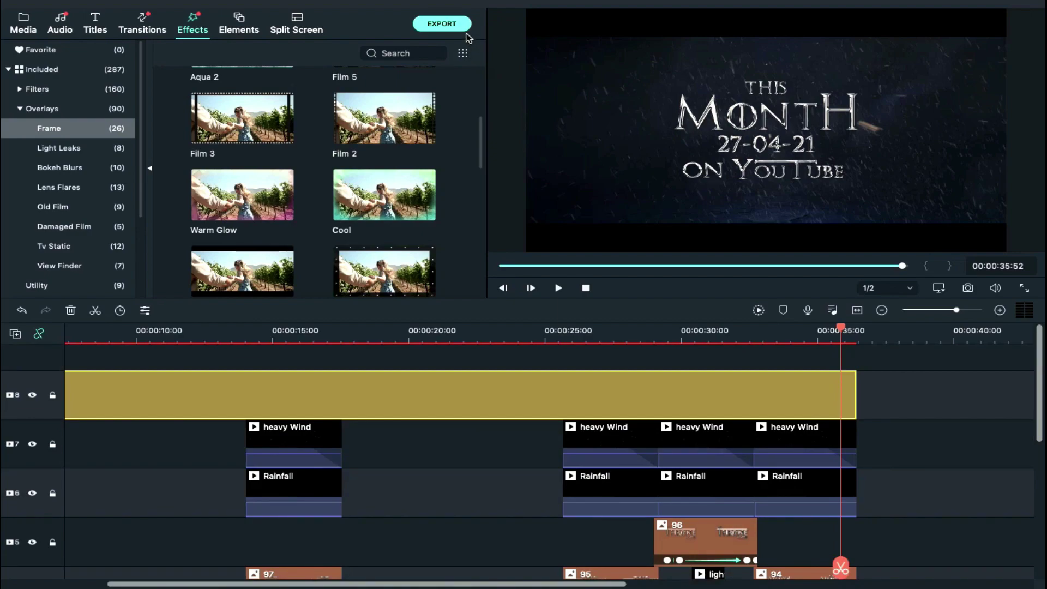
# Start an MP4 export and name the output The Throne Game Trailer.
pyautogui.click(446, 25)
pyautogui.click(544, 187)
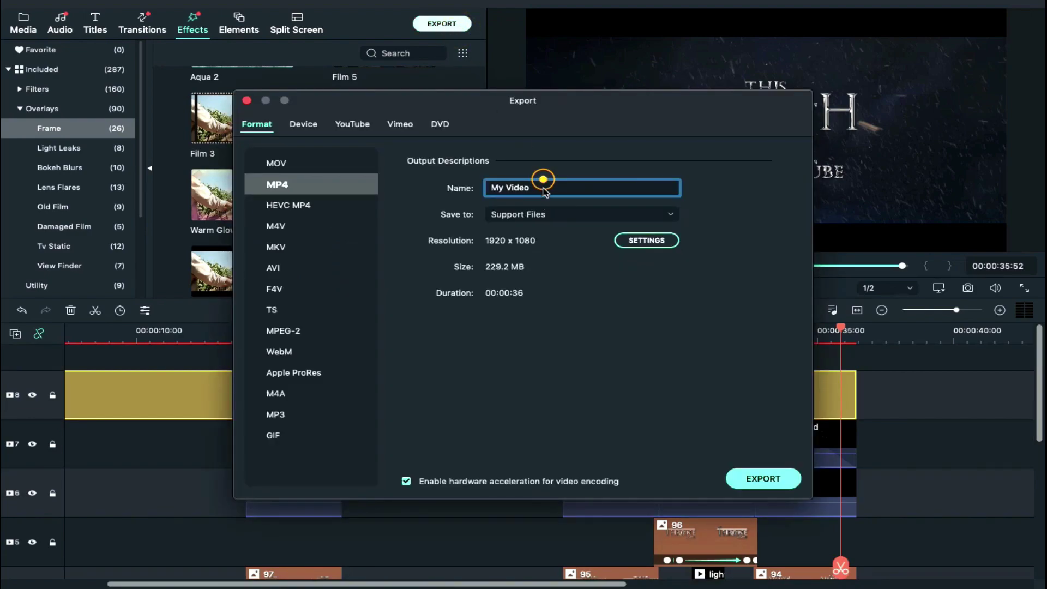
pyautogui.click(423, 183)
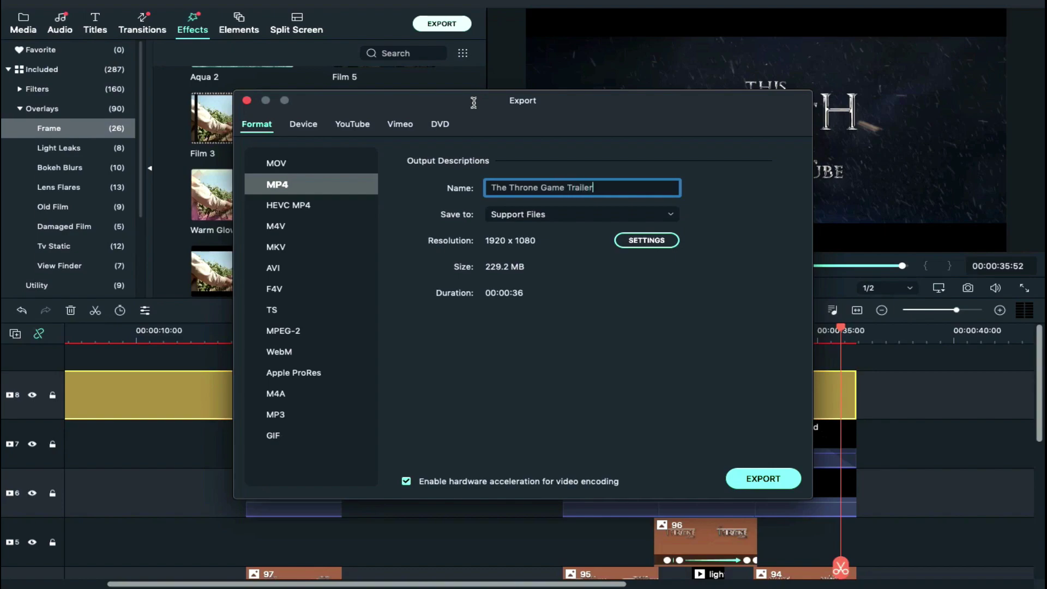
# Accept the Best quality settings with 1920 x 1080 resolution at 60 fps and export the video.
pyautogui.click(644, 252)
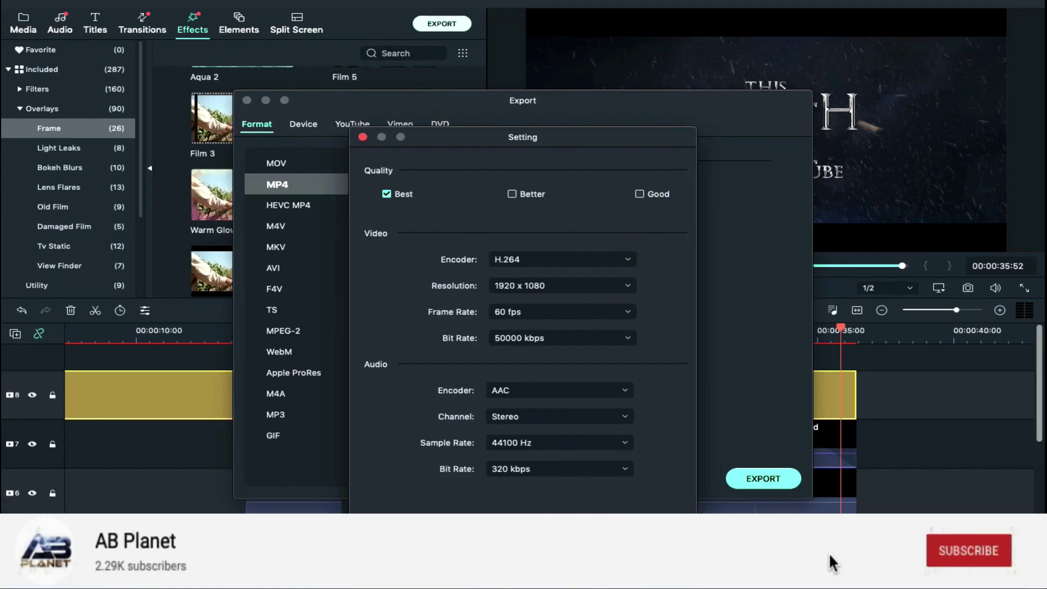
pyautogui.click(647, 525)
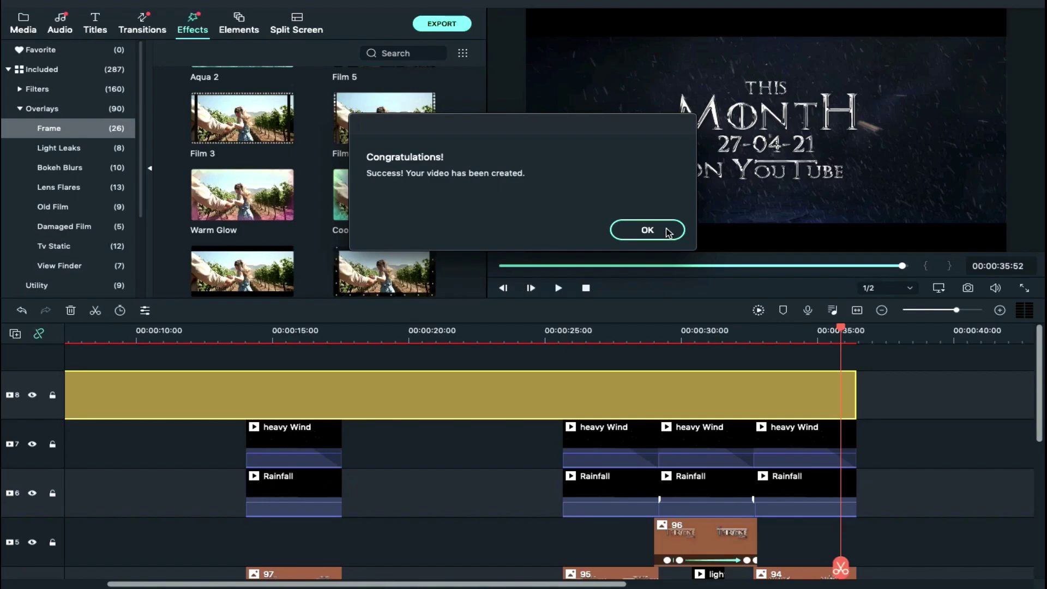
pyautogui.click(647, 230)
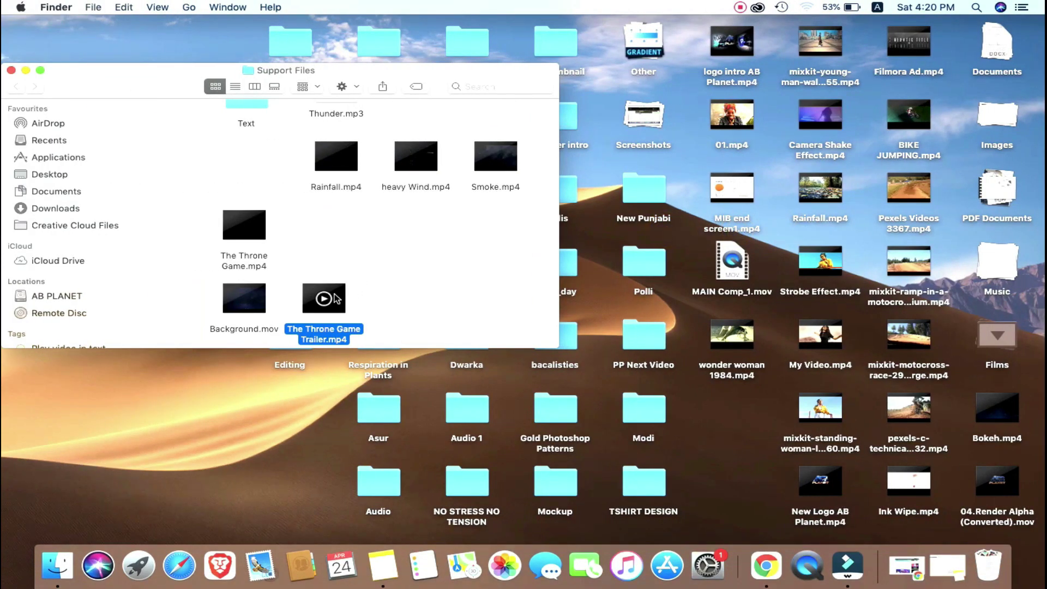